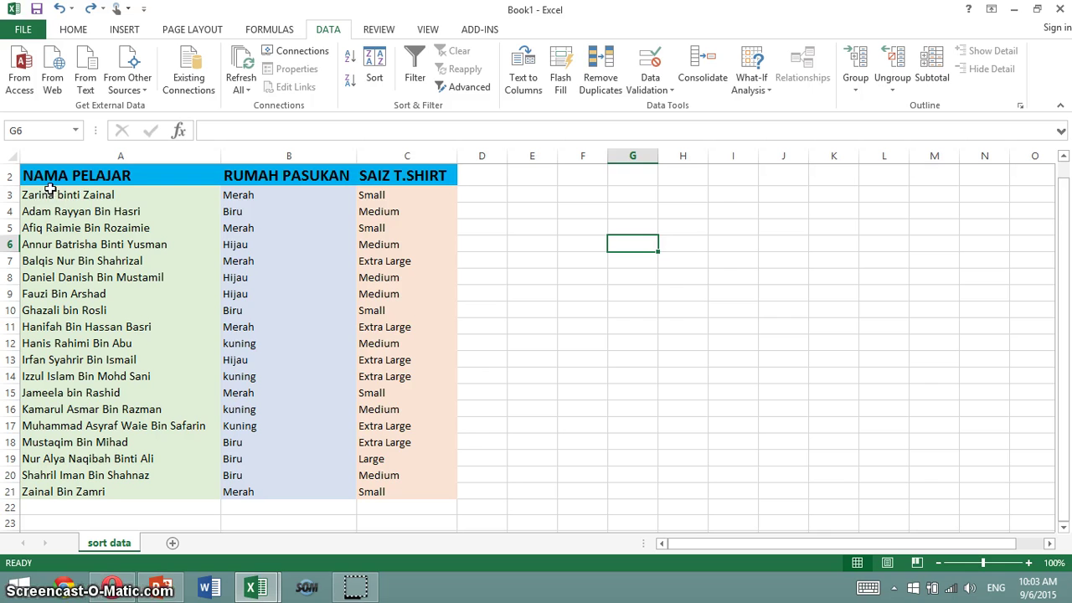
# Step: Select the NAMA PELAJAR student names in cells A3 to A21
pyautogui.moveTo(51, 194); pyautogui.dragTo(71, 213)
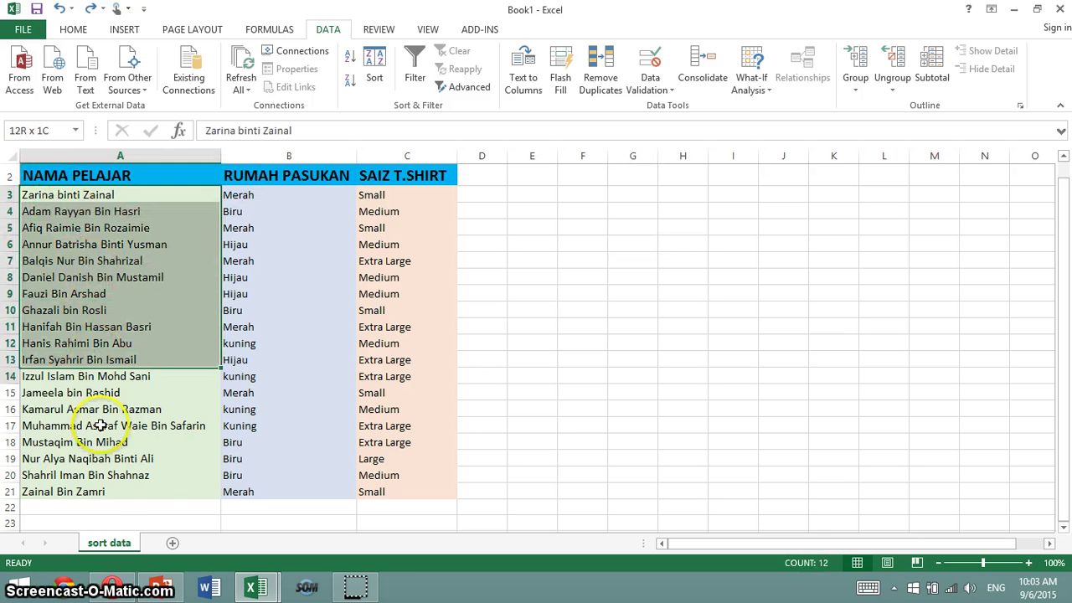
pyautogui.moveTo(89, 267); pyautogui.dragTo(116, 489)
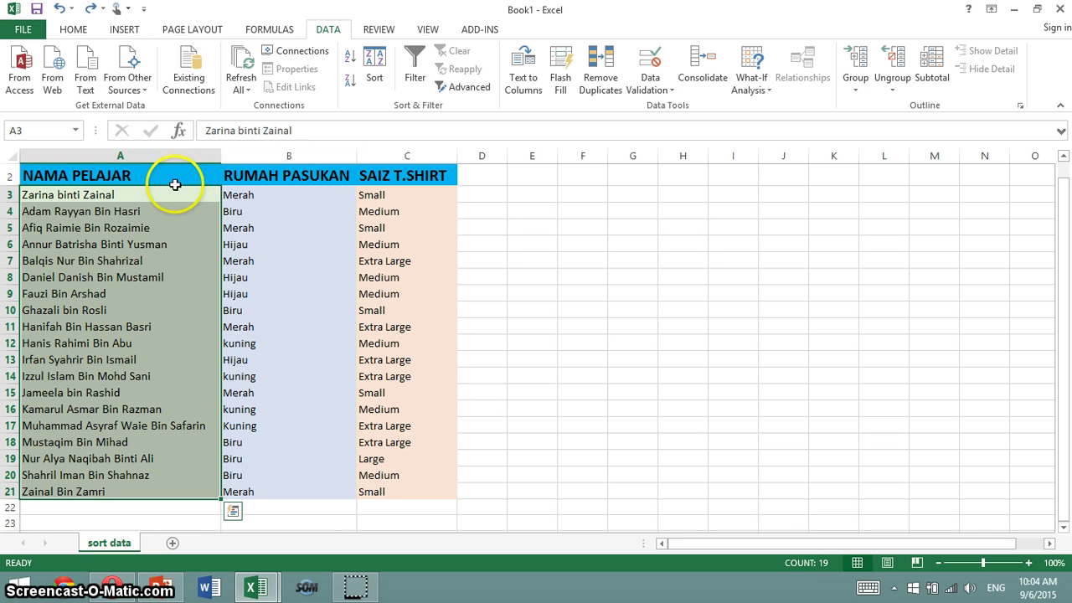
# Step: Sort the table A to Z by NAMA PELAJAR, expanding the selection to house and shirt size
pyautogui.click(75, 32)
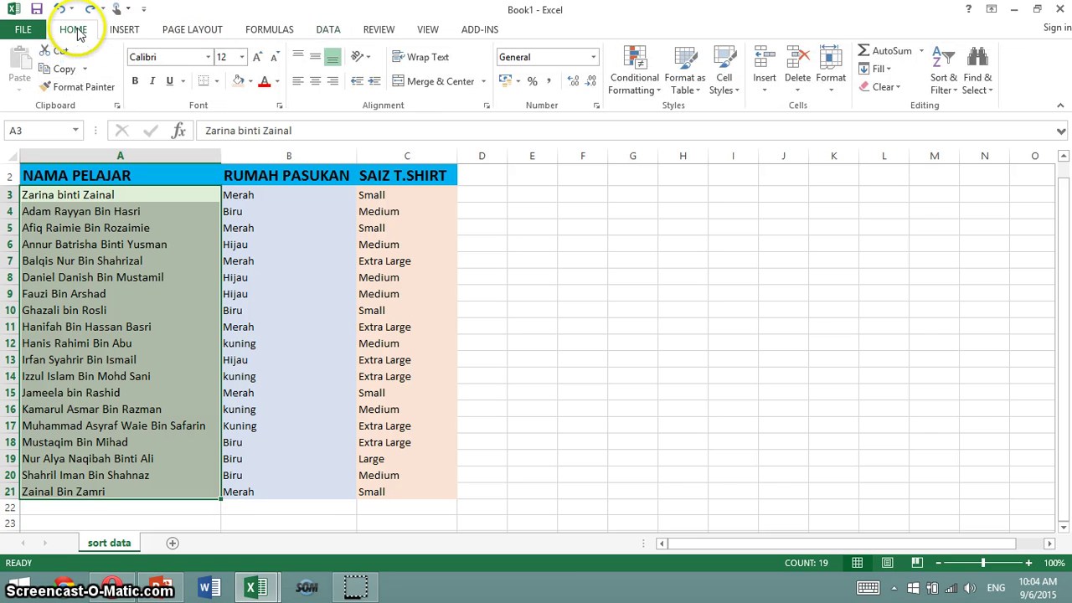
pyautogui.click(946, 89)
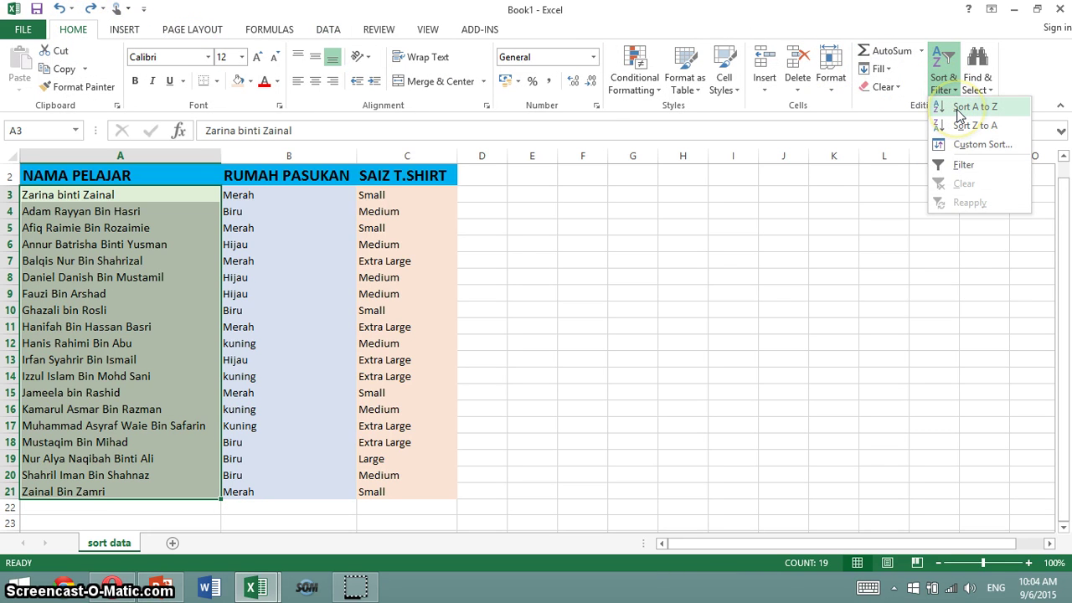
pyautogui.click(329, 30)
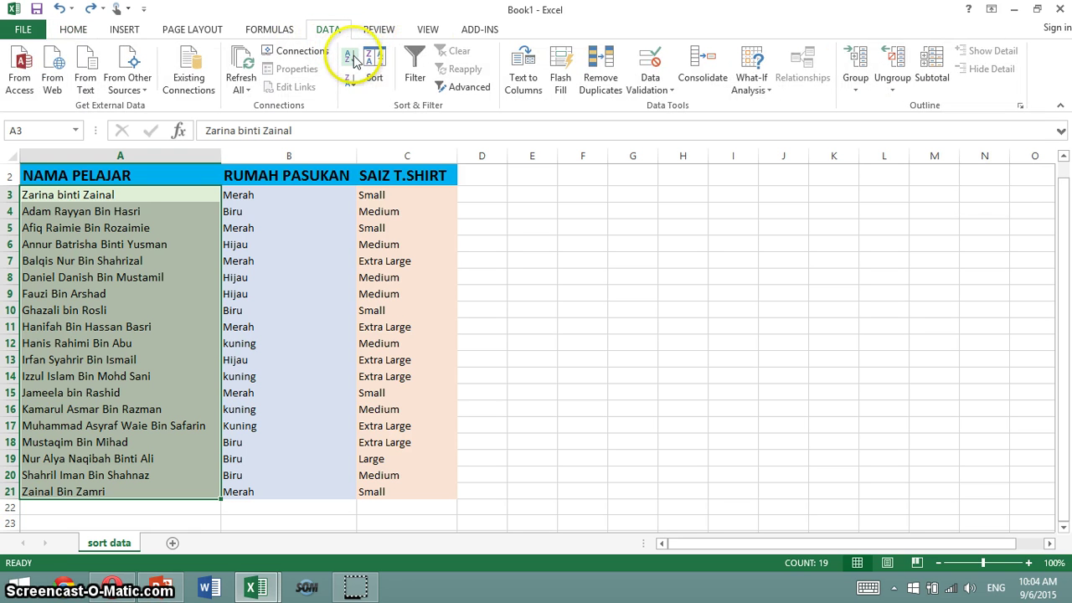
pyautogui.click(350, 58)
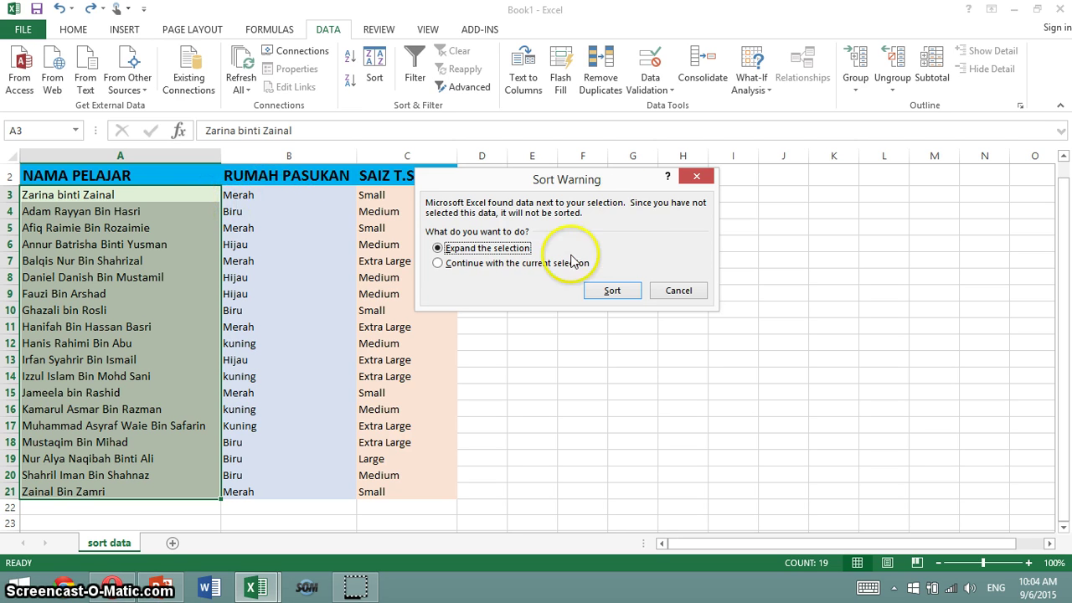
pyautogui.click(618, 293)
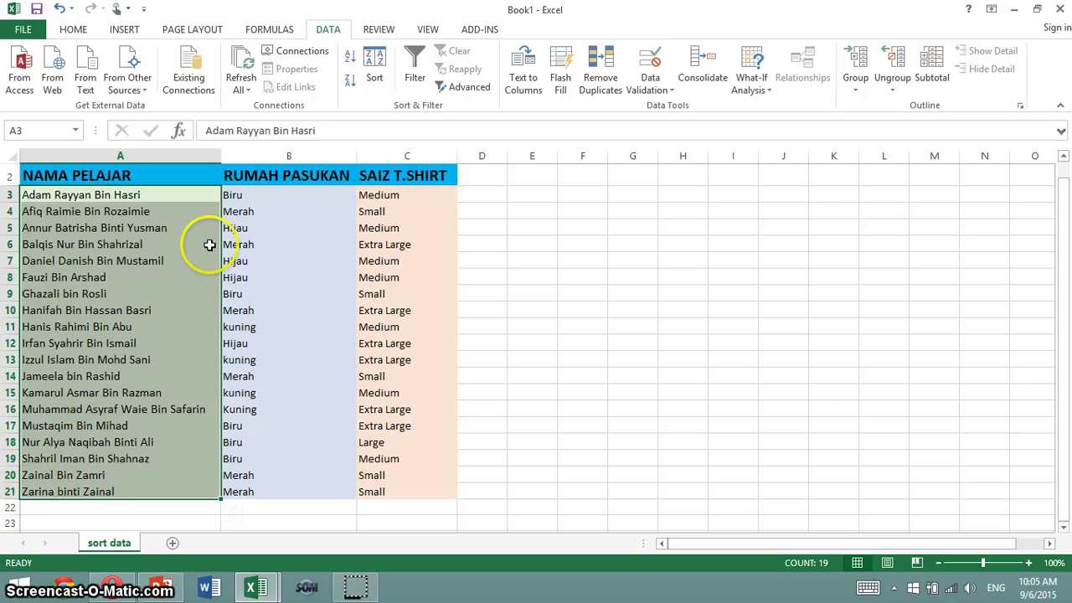
# Step: Select B3:B21 and sort whole rows A to Z by RUMAH PASUKAN, expanding the selection
pyautogui.click(267, 201)
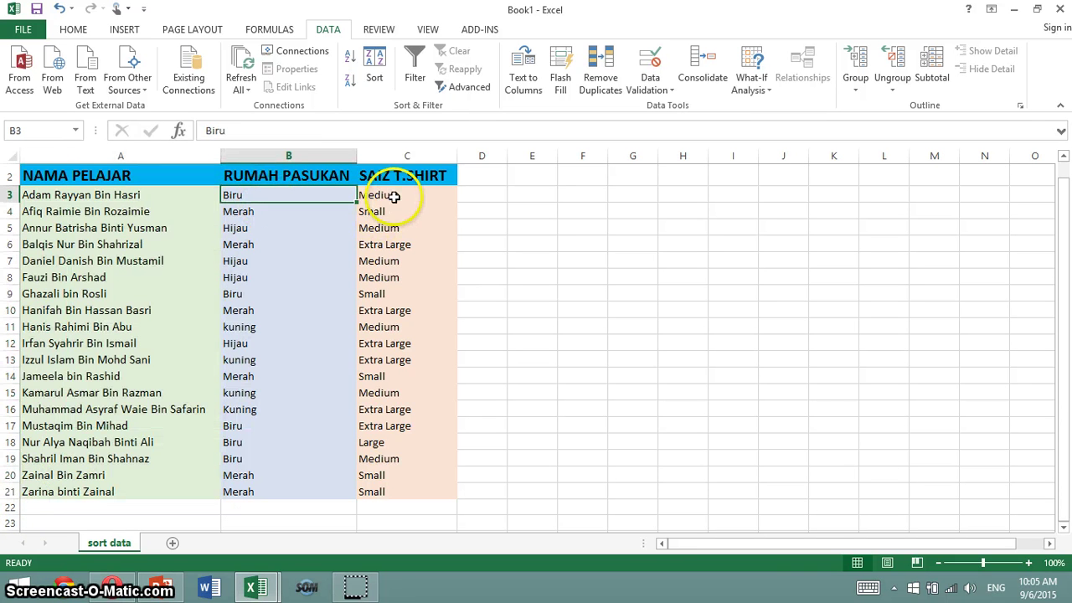
pyautogui.press('Right')
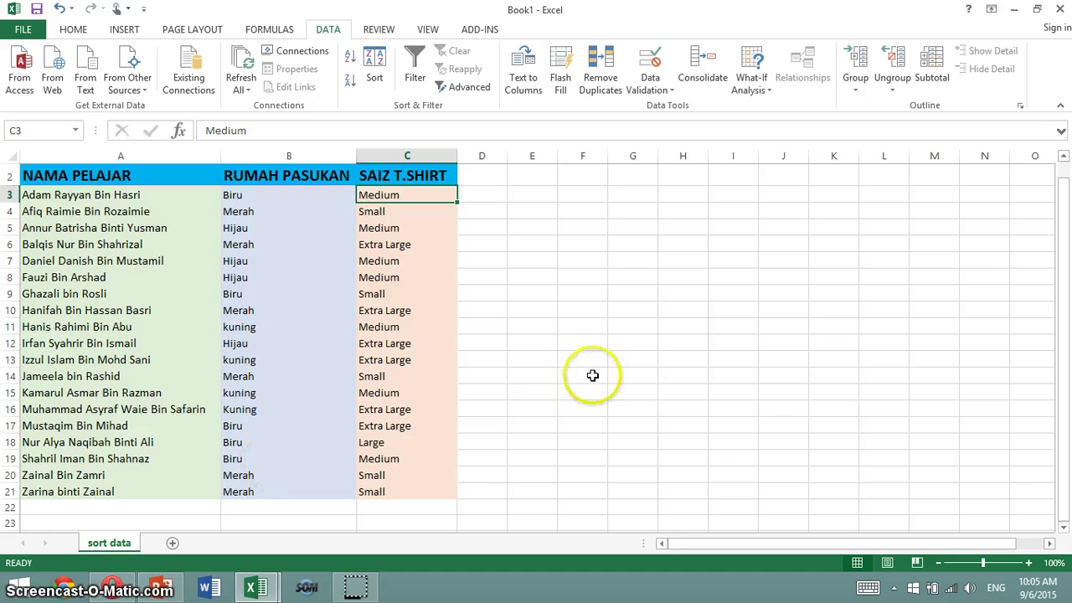
pyautogui.click(594, 376)
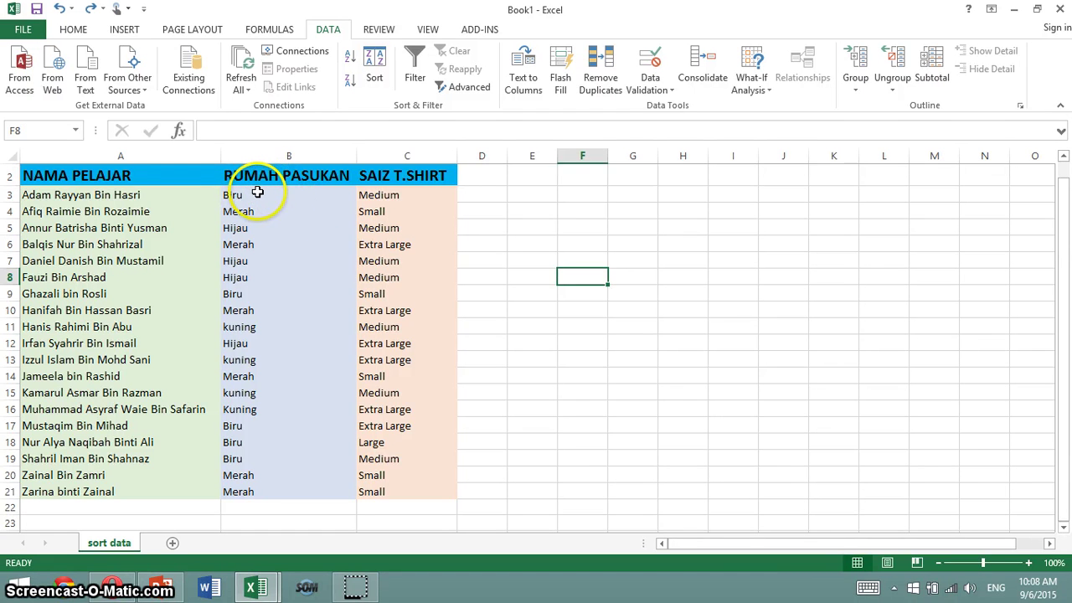
pyautogui.moveTo(280, 193); pyautogui.dragTo(289, 495)
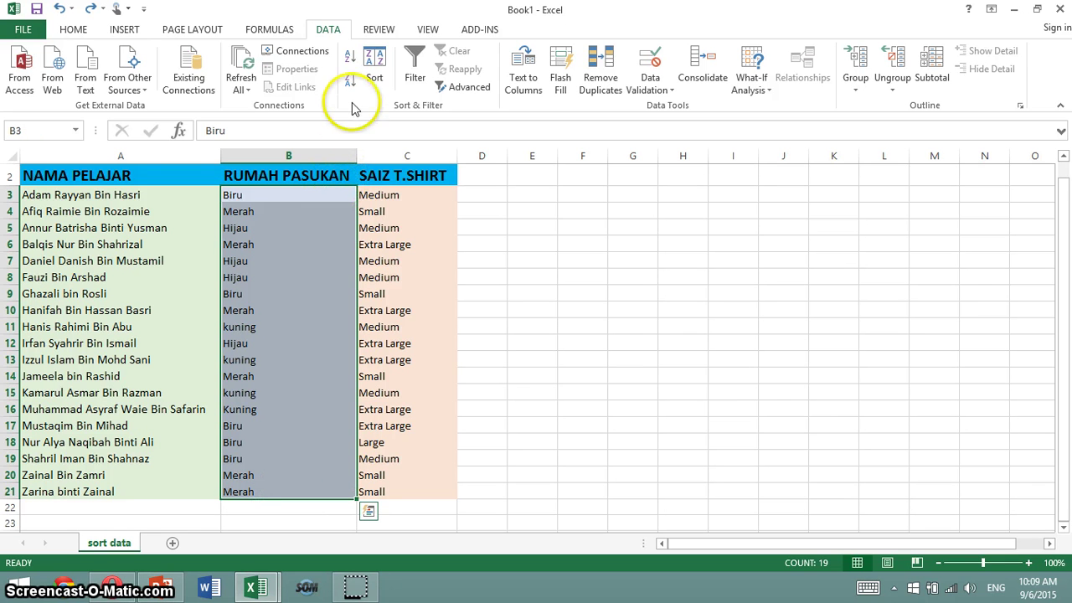
pyautogui.click(354, 60)
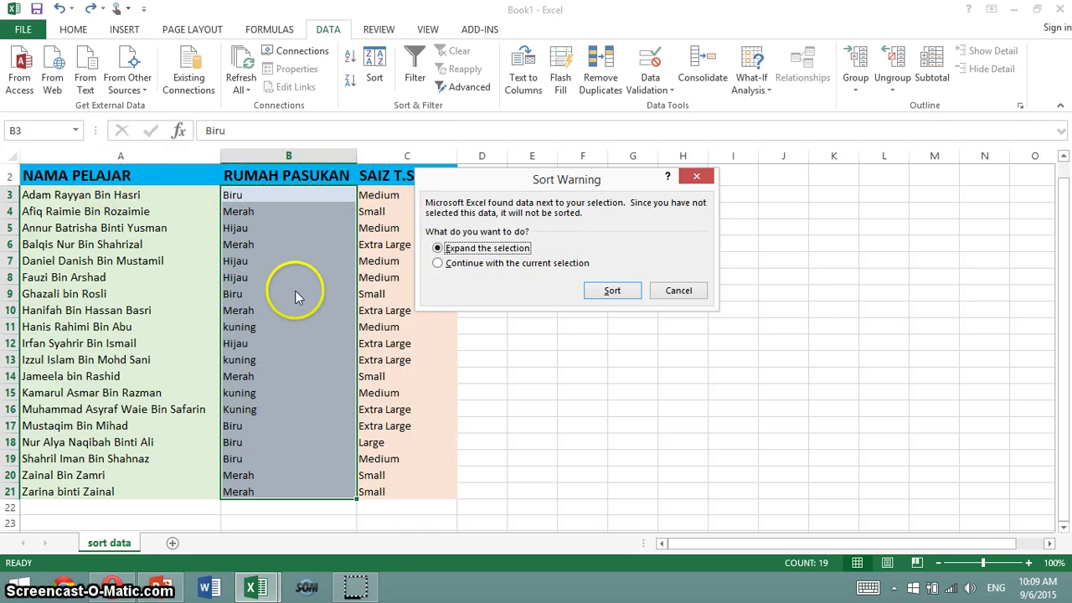
pyautogui.click(610, 292)
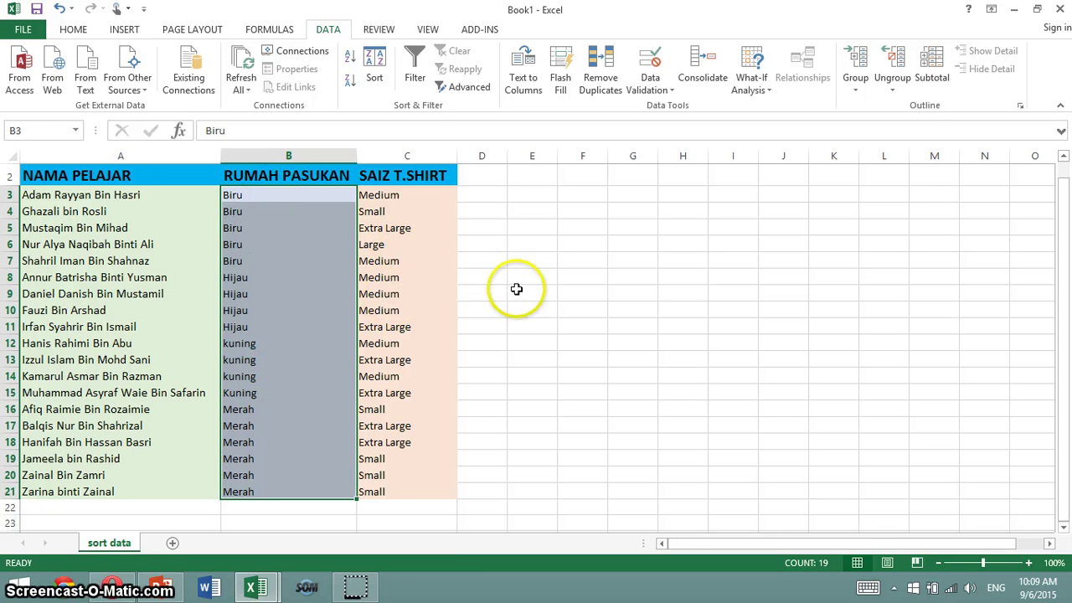
pyautogui.click(583, 244)
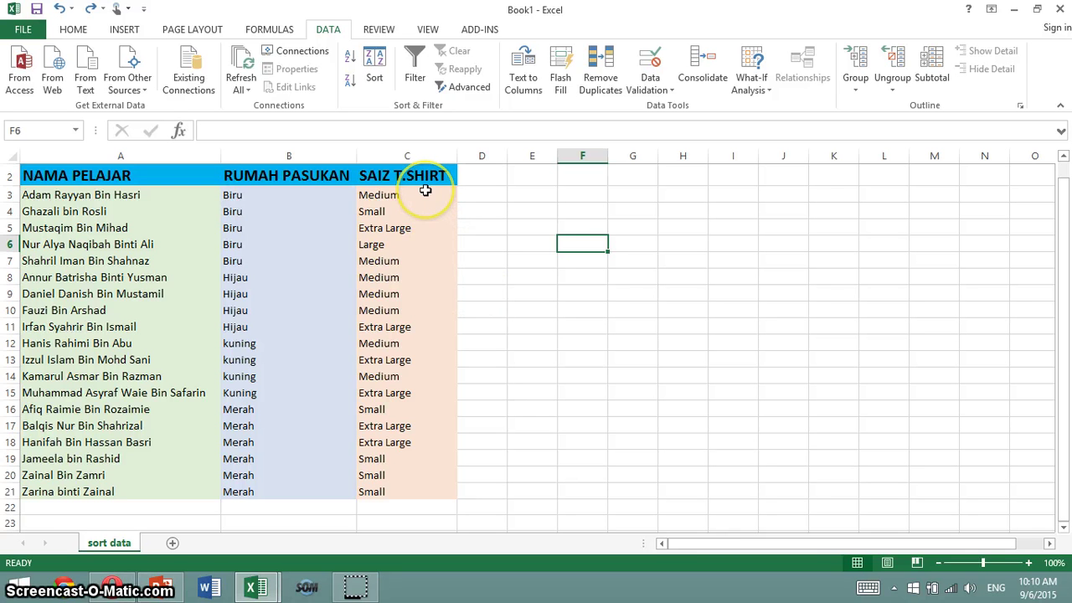
# Step: Sort only the SAIZ T.SHIRT cells C3:C21 A to Z, continuing with the current selection
pyautogui.moveTo(425, 191); pyautogui.dragTo(420, 493)
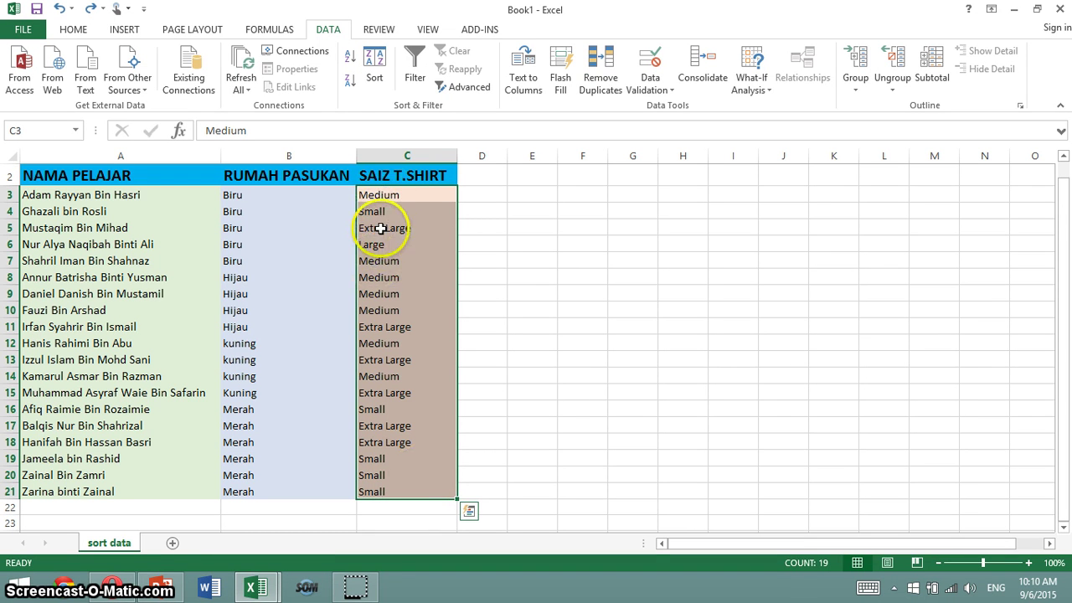
pyautogui.click(351, 67)
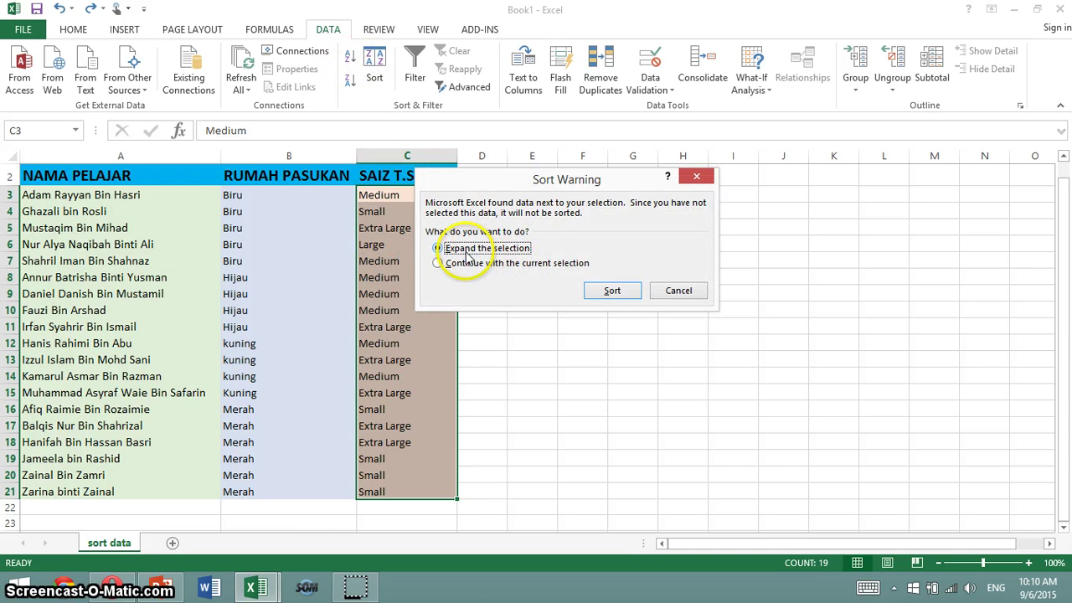
pyautogui.click(510, 266)
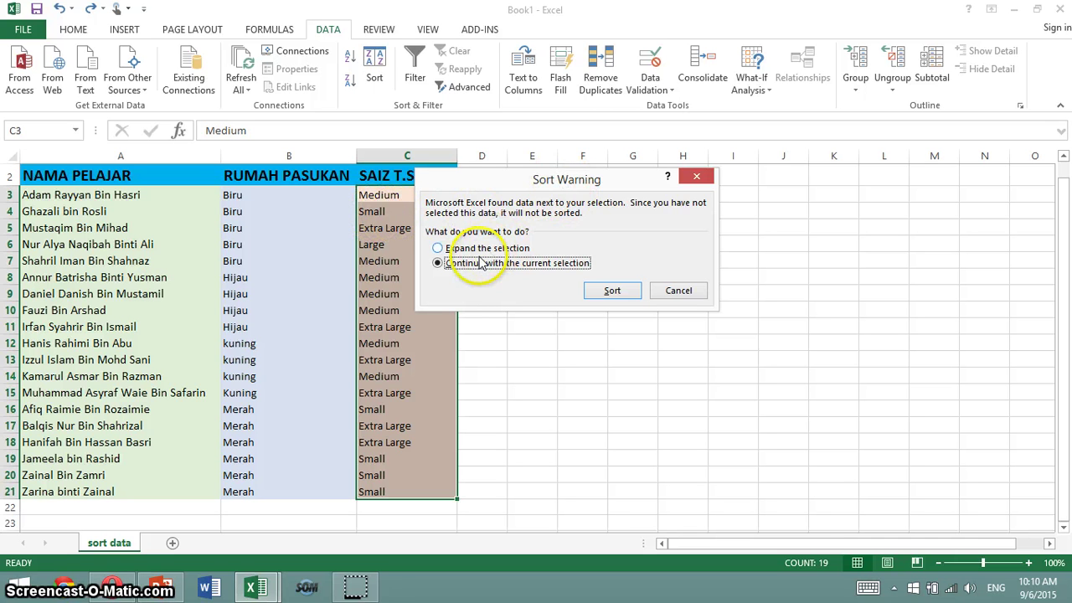
pyautogui.click(612, 290)
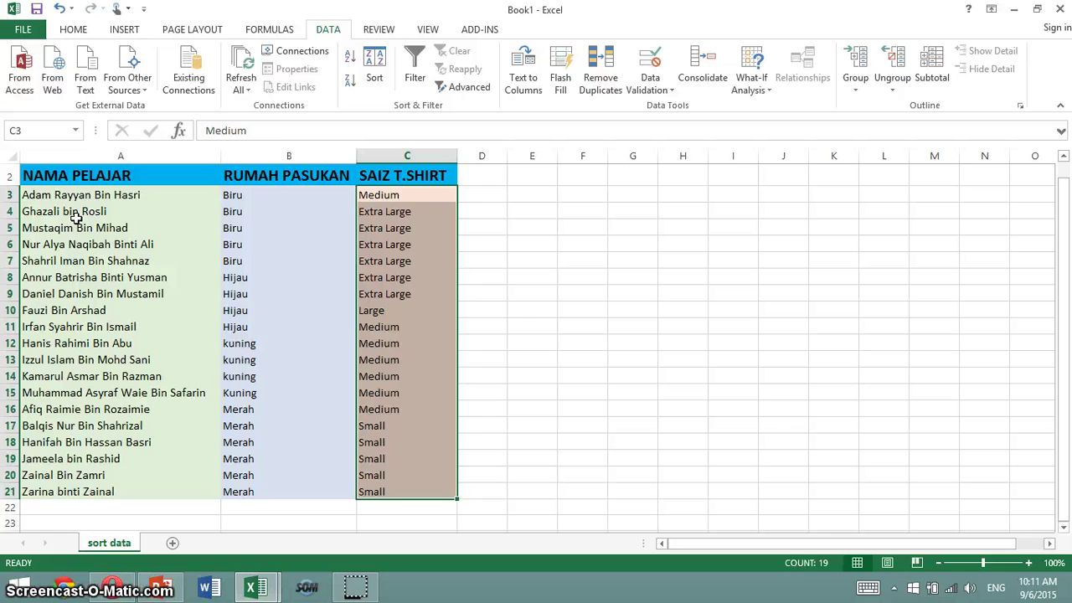
pyautogui.click(75, 217)
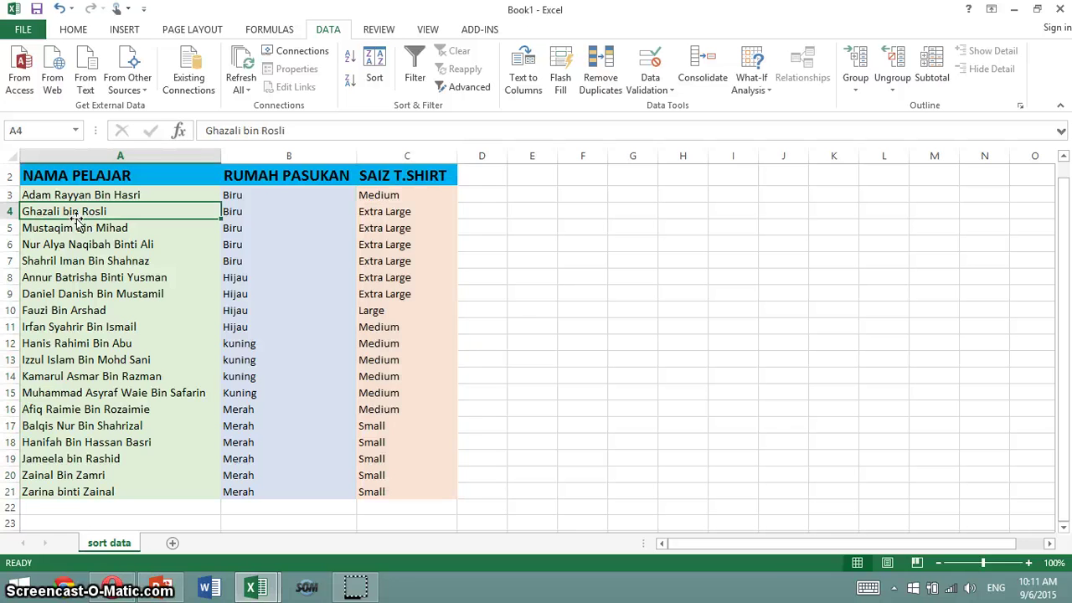
# Step: Undo the size-only sort so sizes match their students again, then reselect C3:C21
pyautogui.click(378, 212)
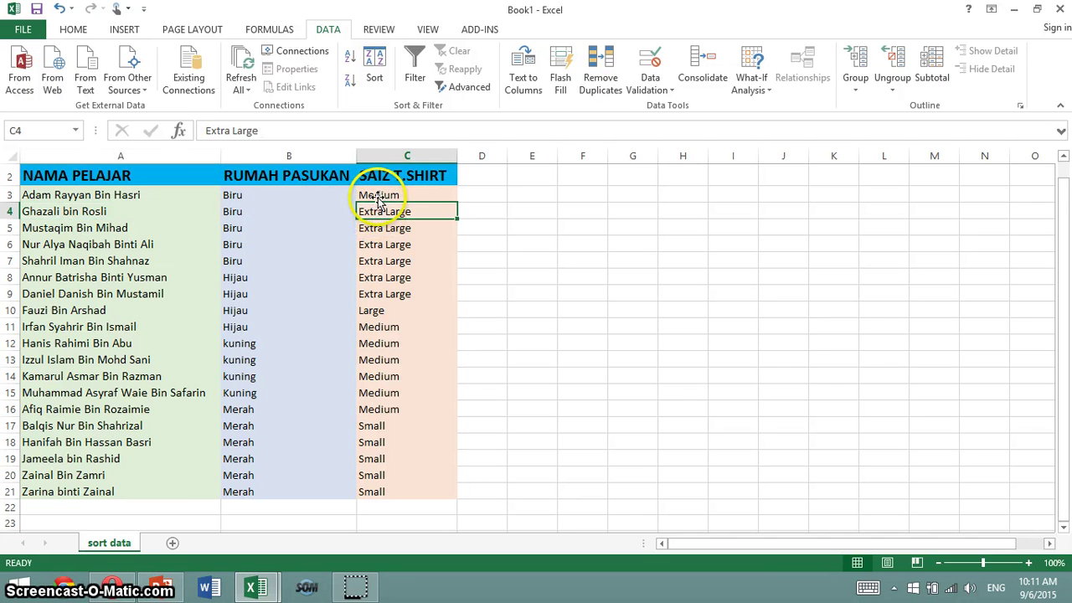
pyautogui.moveTo(378, 195); pyautogui.dragTo(400, 481)
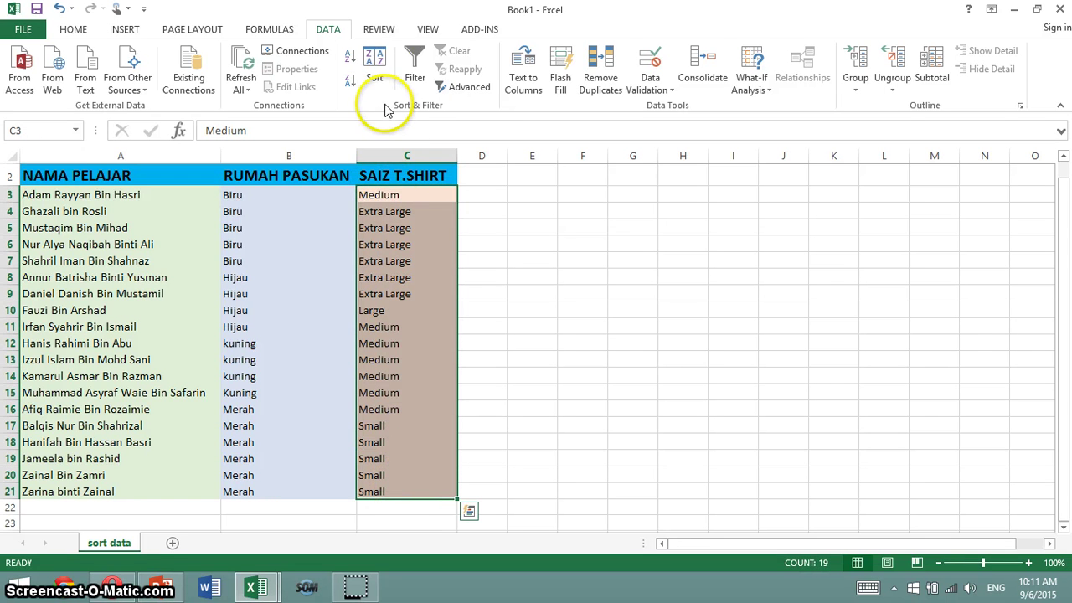
pyautogui.click(520, 228)
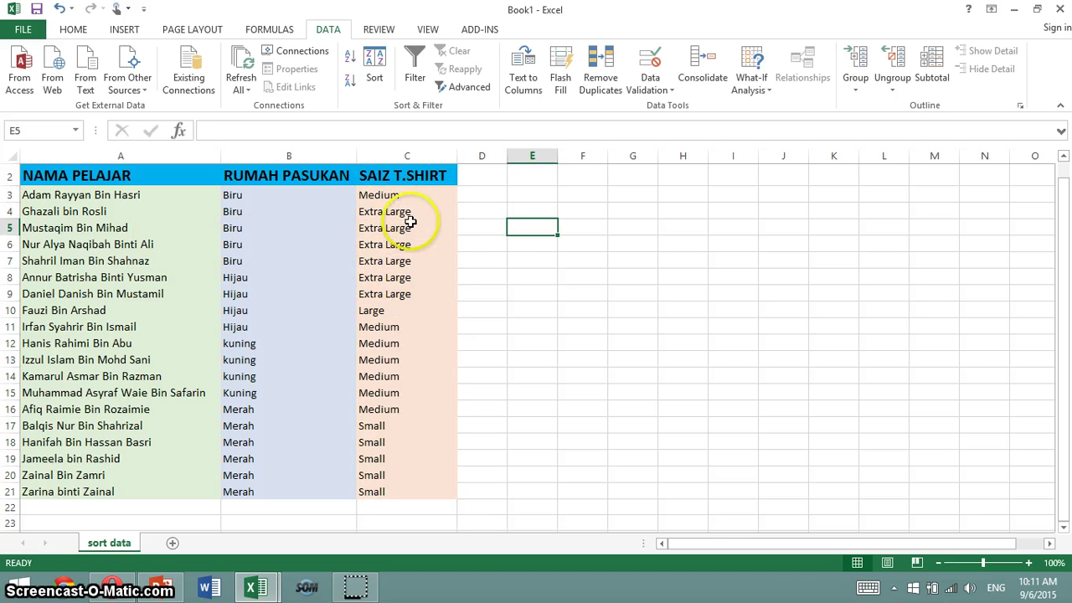
pyautogui.click(381, 195)
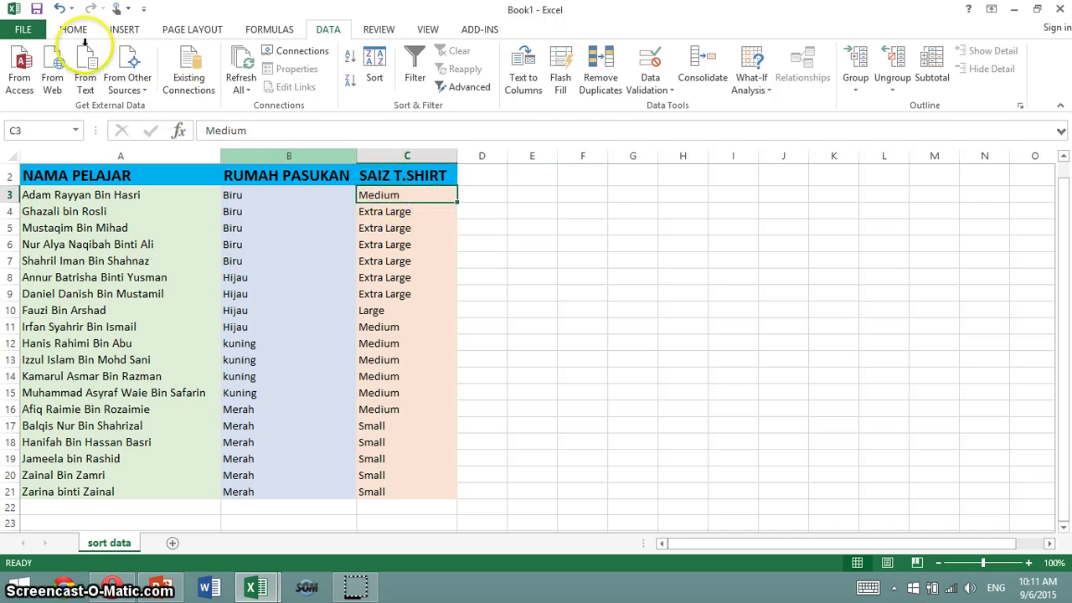
pyautogui.click(60, 9)
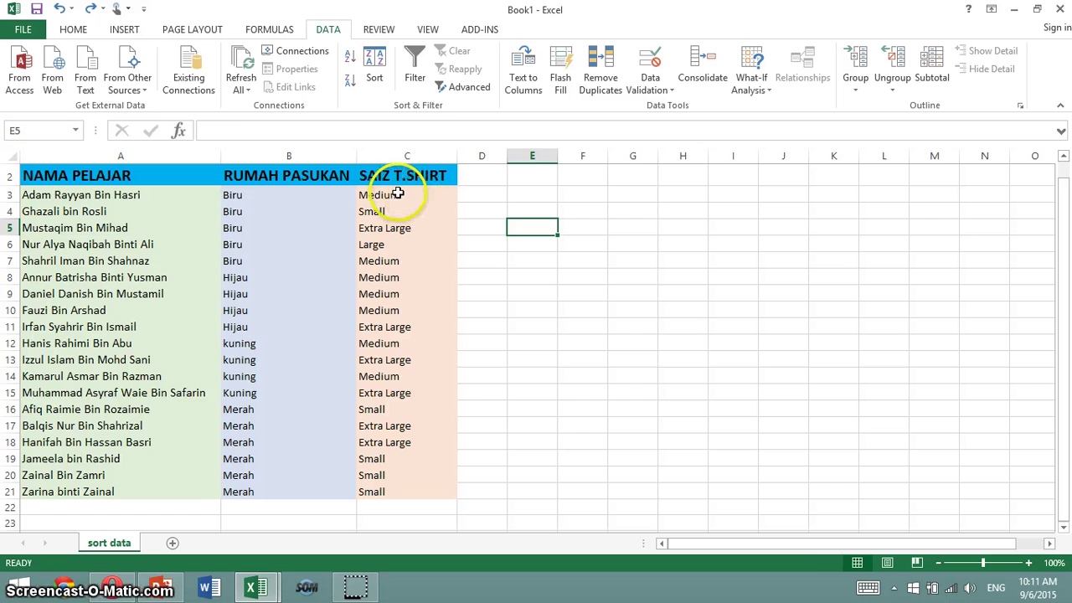
pyautogui.moveTo(414, 201); pyautogui.dragTo(407, 495)
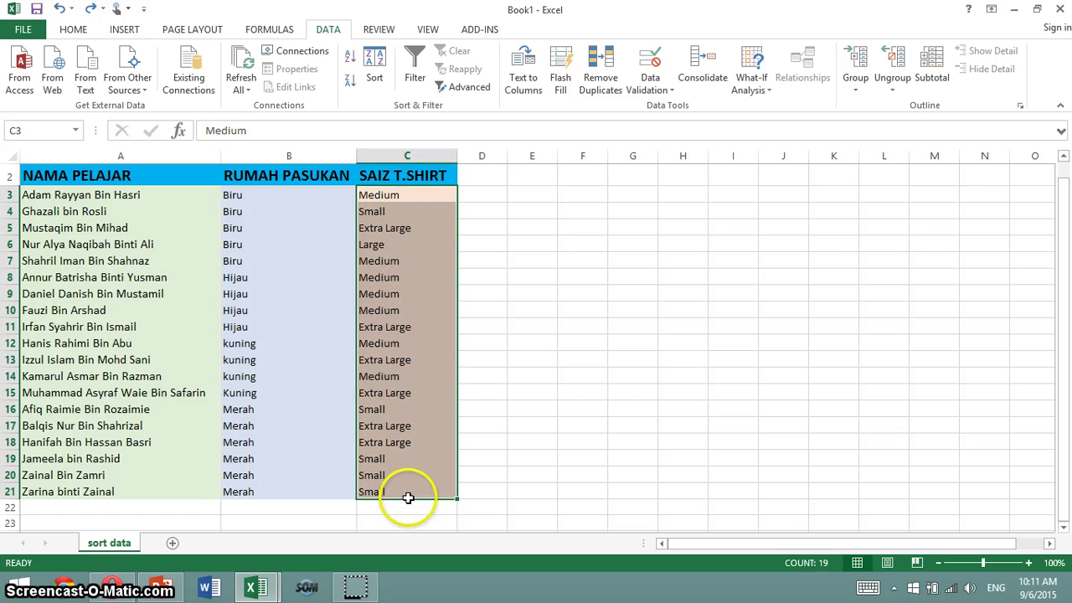
# Step: Sort whole rows by the selected SAIZ T.SHIRT values with the selection expanded
pyautogui.click(365, 75)
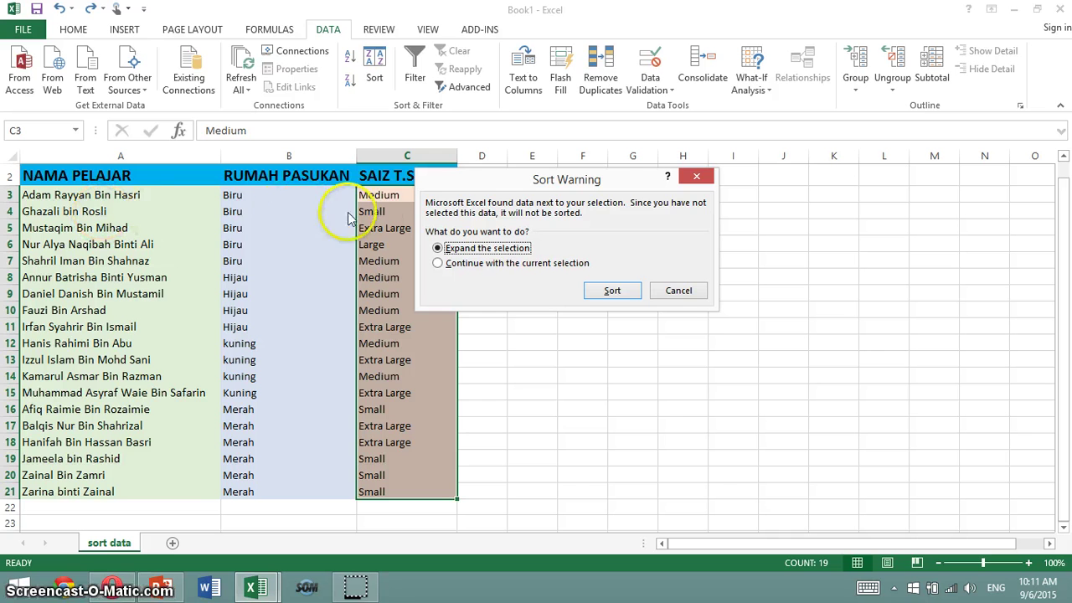
pyautogui.click(601, 291)
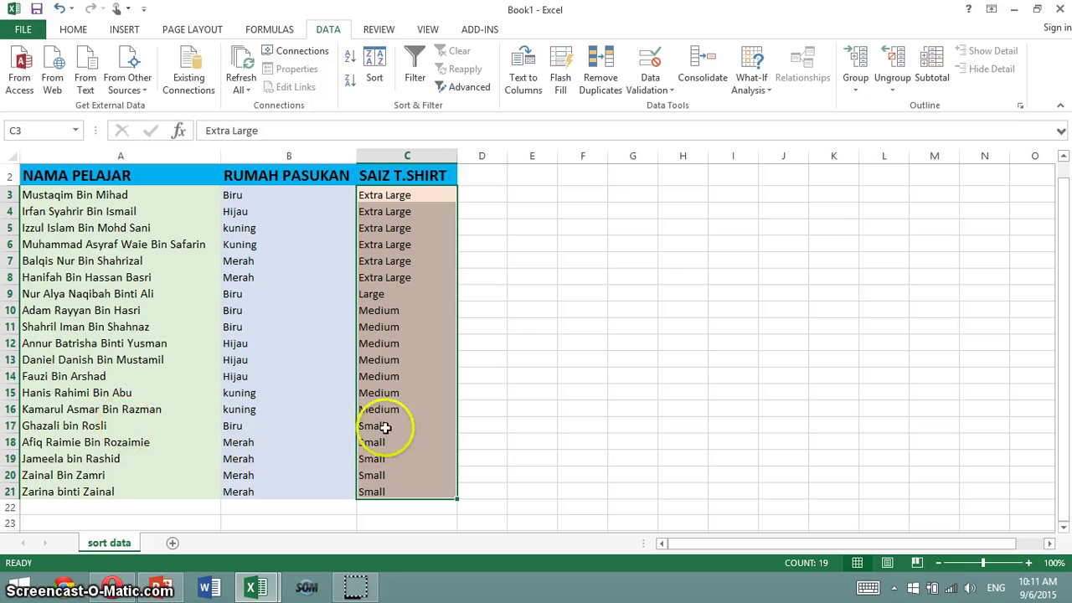
pyautogui.click(568, 371)
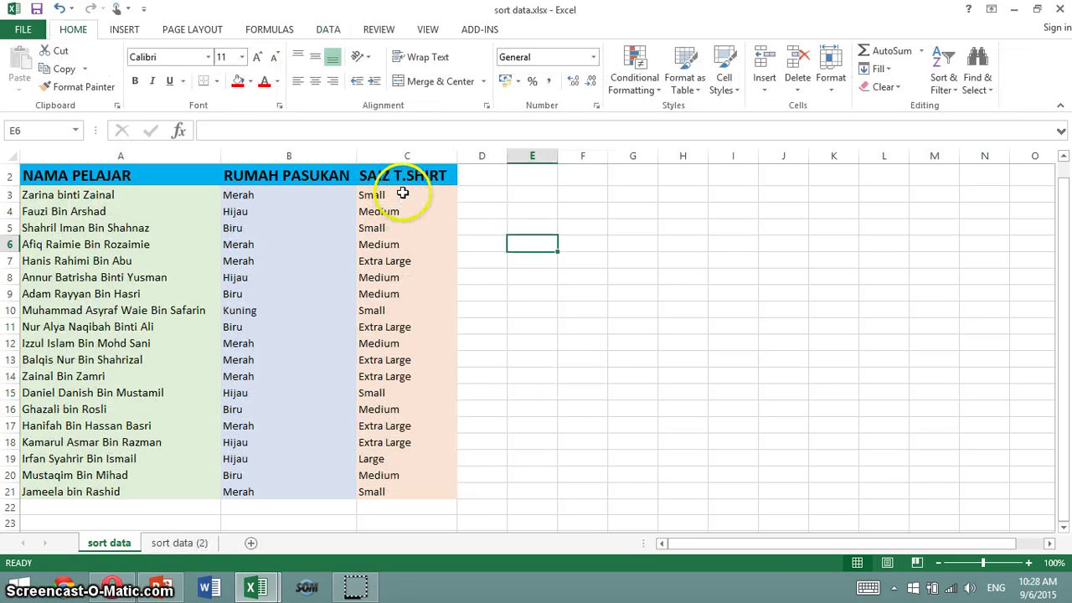
# Step: Select C3:C21 and sort whole rows A to Z by shirt size
pyautogui.moveTo(402, 194); pyautogui.dragTo(417, 492)
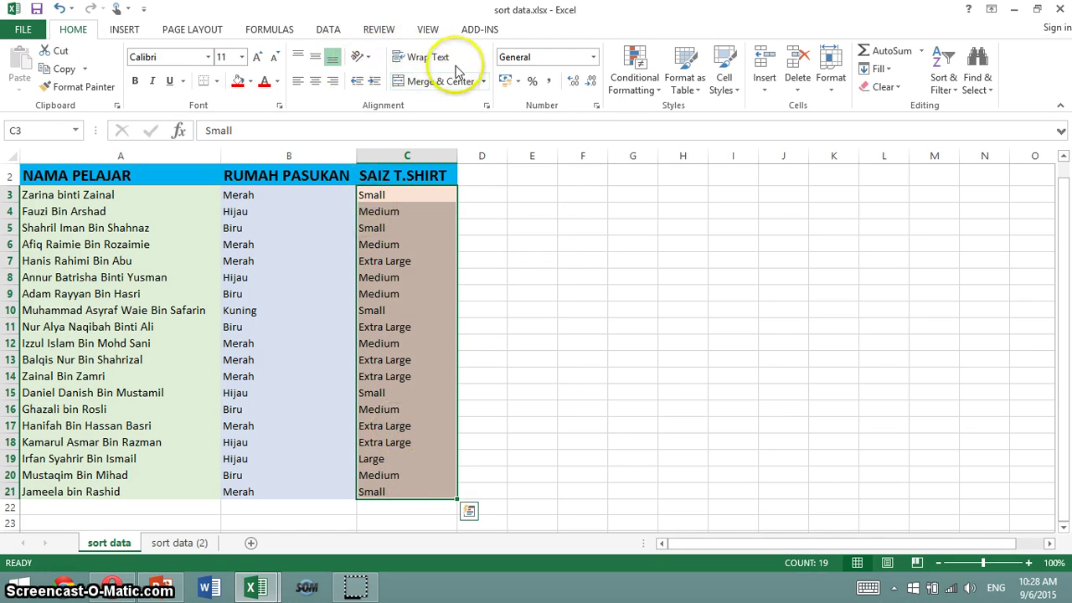
pyautogui.click(328, 29)
pyautogui.click(351, 58)
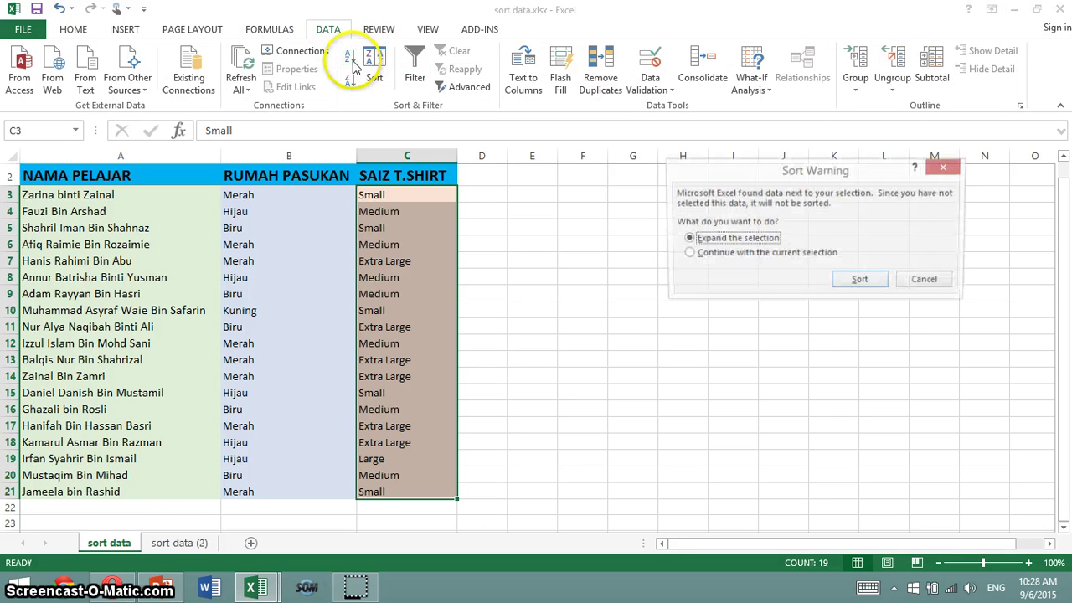
pyautogui.click(861, 281)
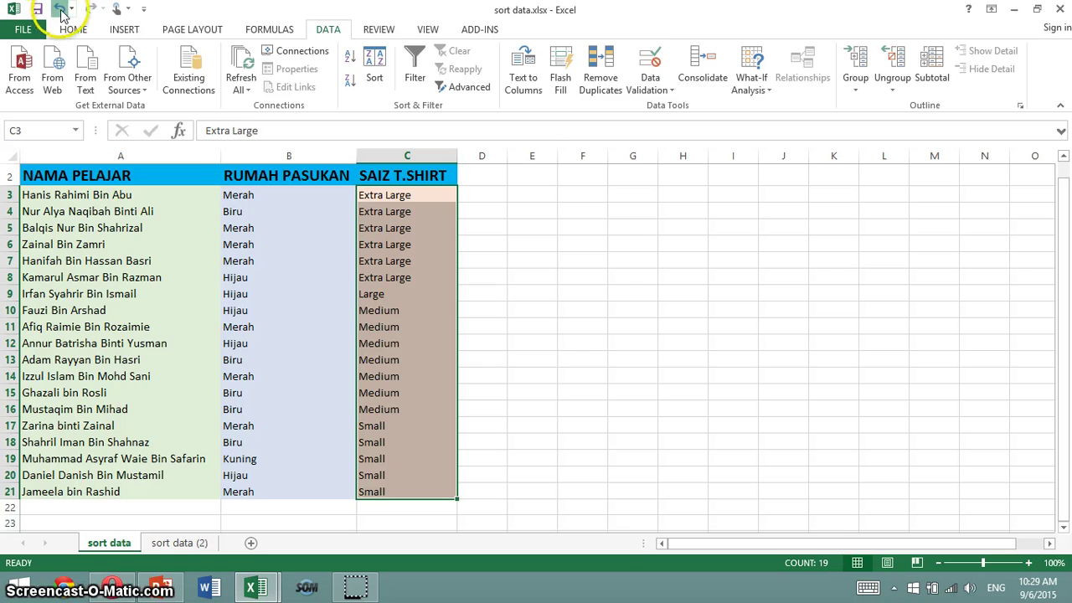
# Step: Undo that sort, reselect C3:C21 and choose to continue with the current selection only
pyautogui.click(60, 10)
pyautogui.click(490, 210)
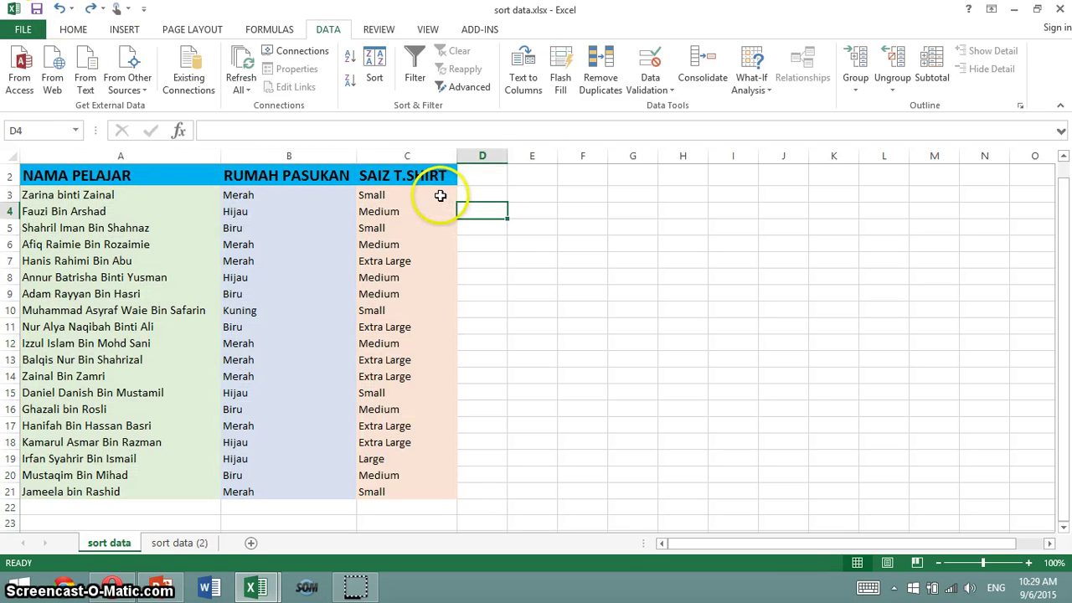
pyautogui.moveTo(434, 196); pyautogui.dragTo(426, 490)
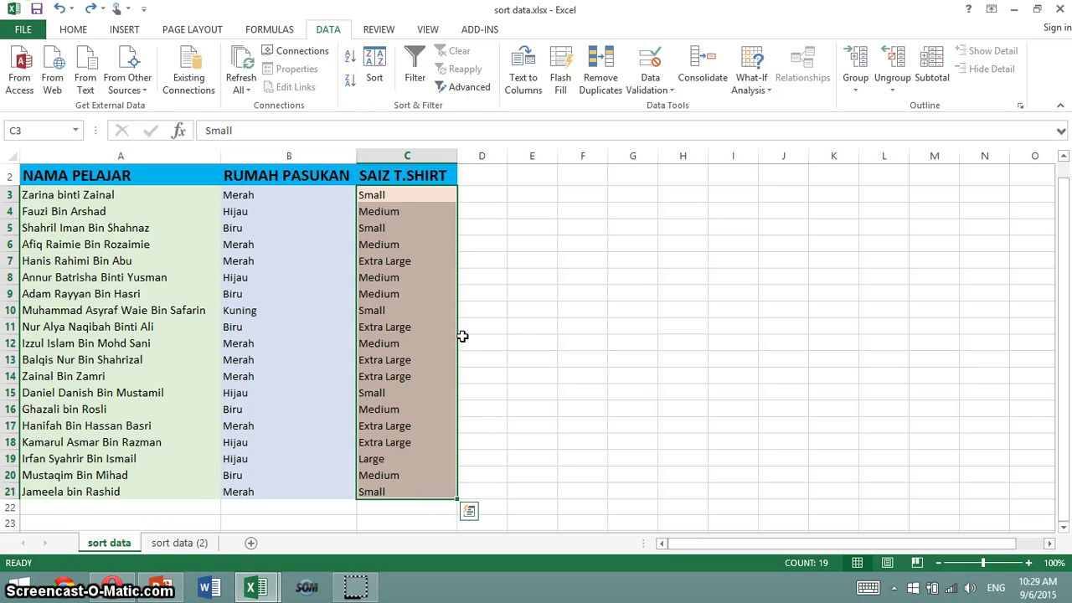
pyautogui.click(380, 73)
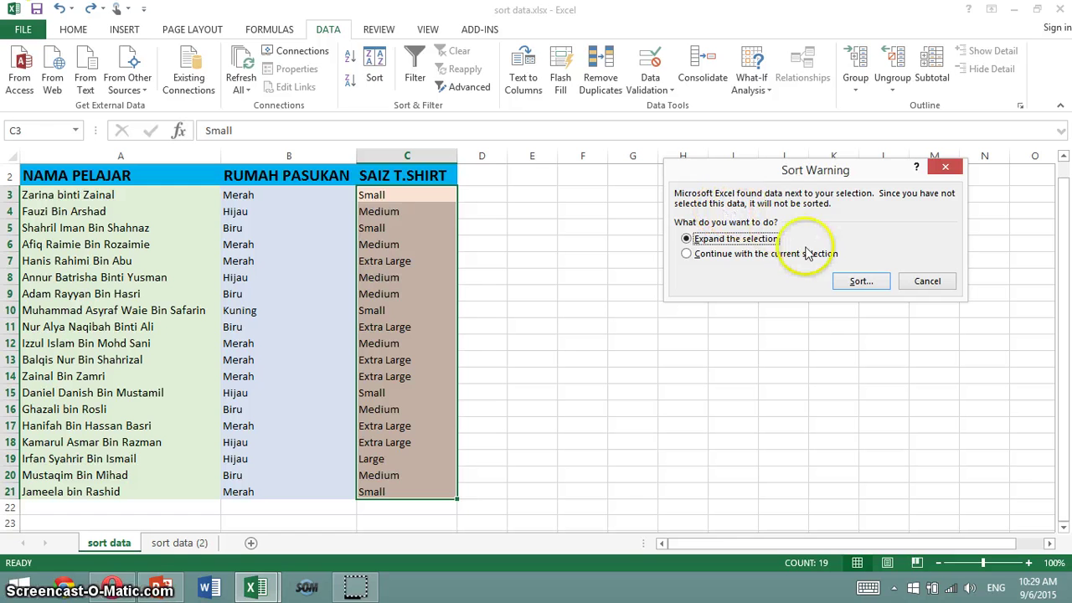
pyautogui.click(788, 254)
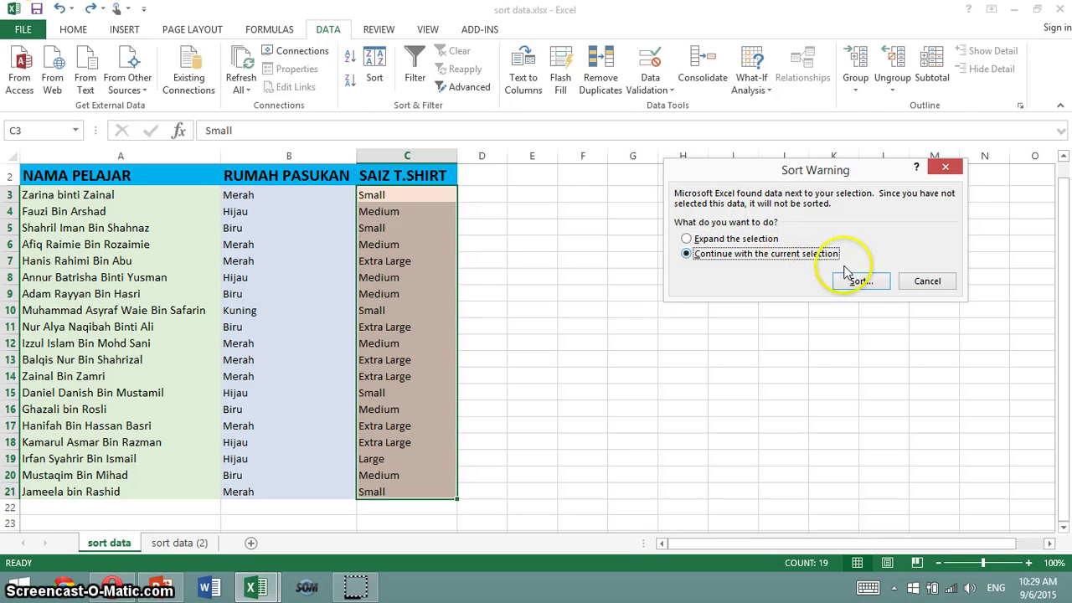
# Step: In the Sort dialog keep Small as the sort column and set Order to Custom List
pyautogui.click(858, 281)
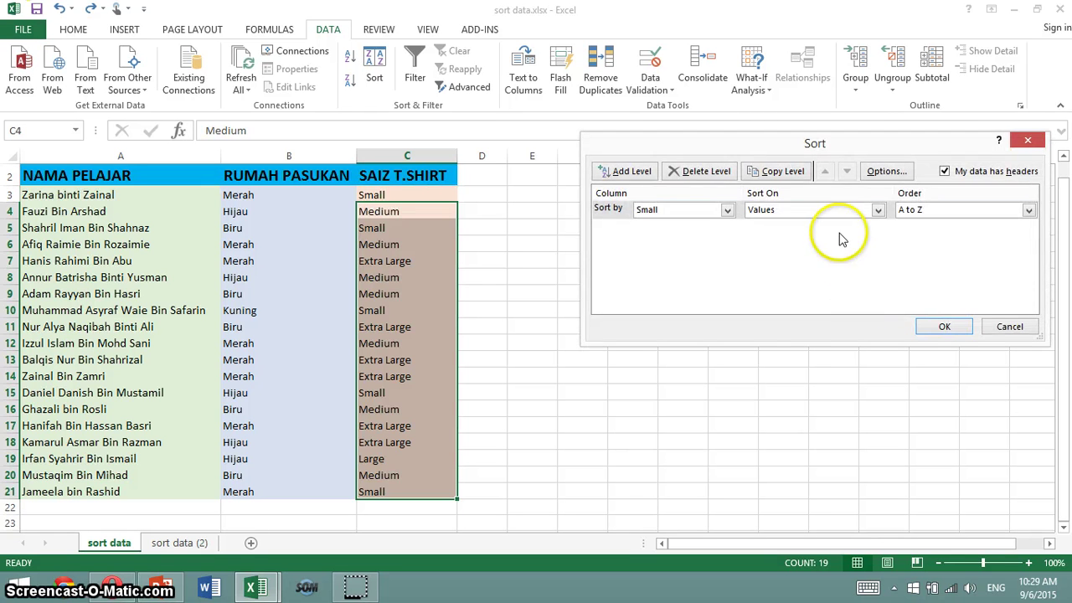
pyautogui.click(726, 211)
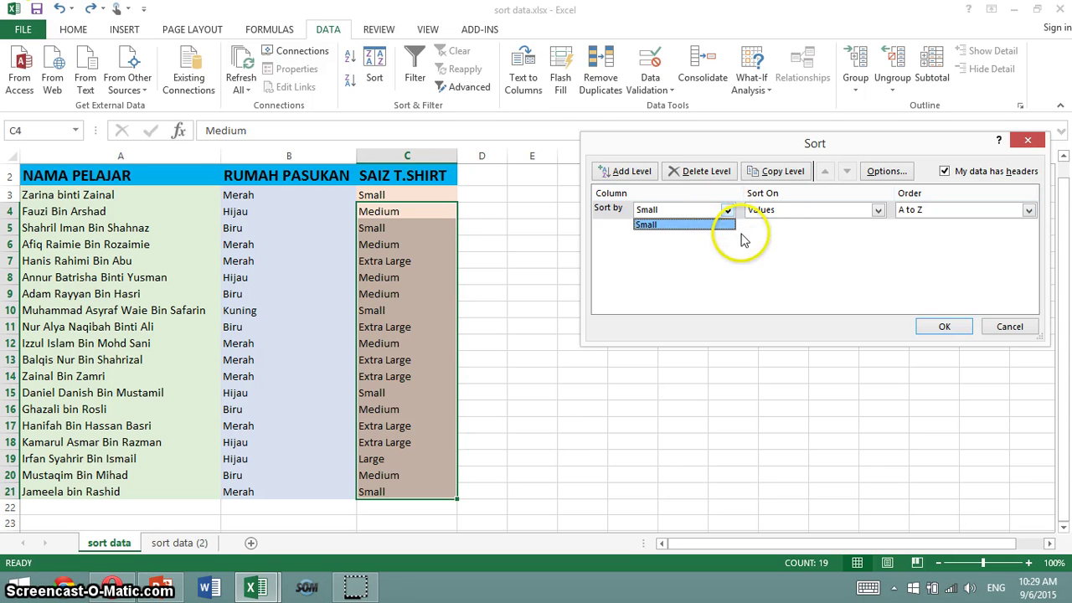
pyautogui.click(730, 224)
pyautogui.click(745, 232)
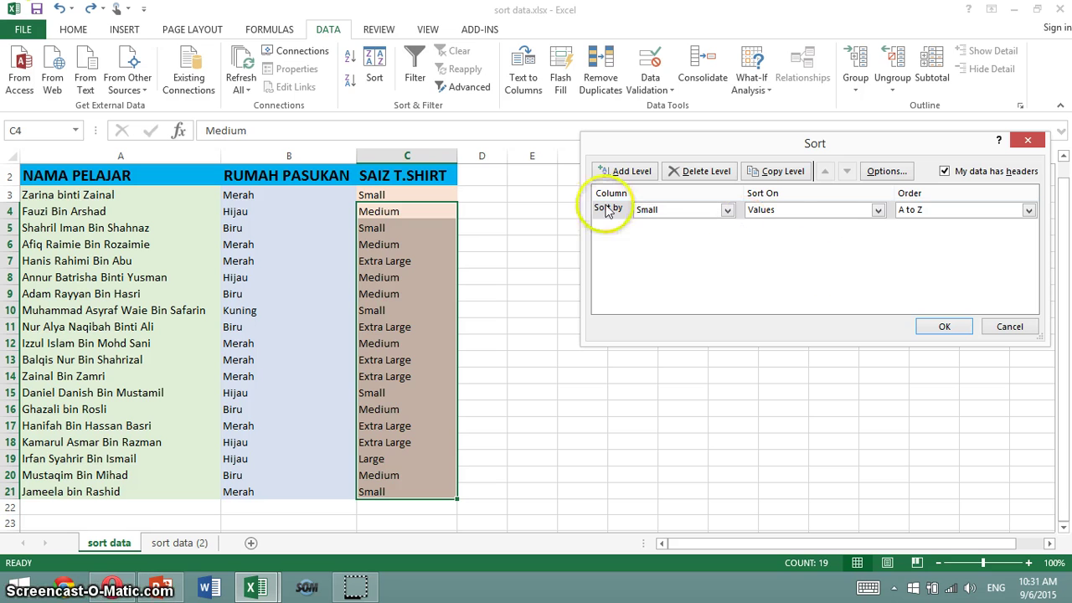
pyautogui.click(1028, 211)
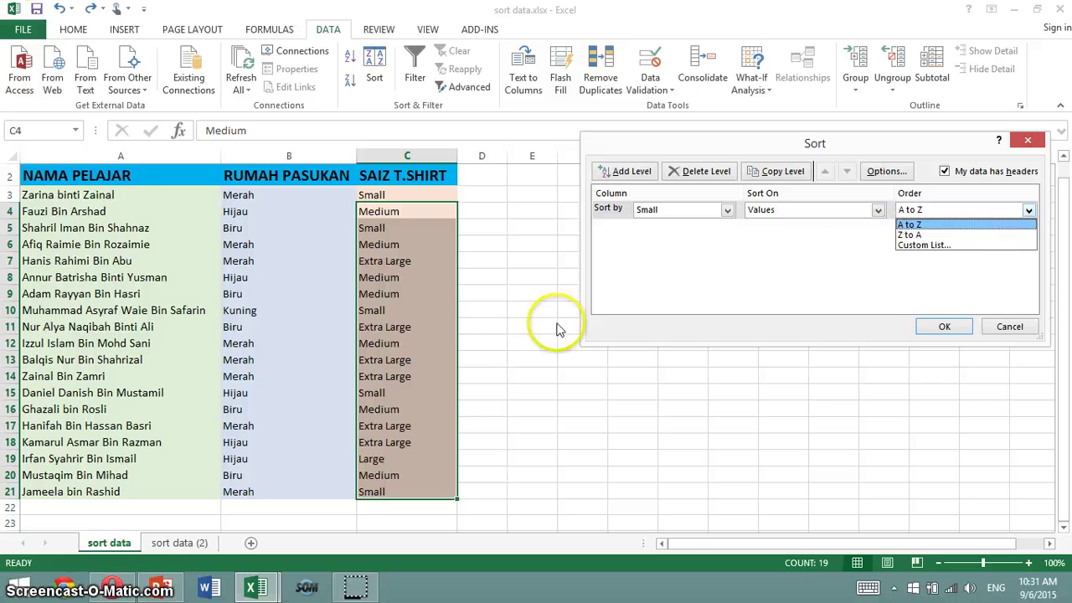
pyautogui.click(976, 245)
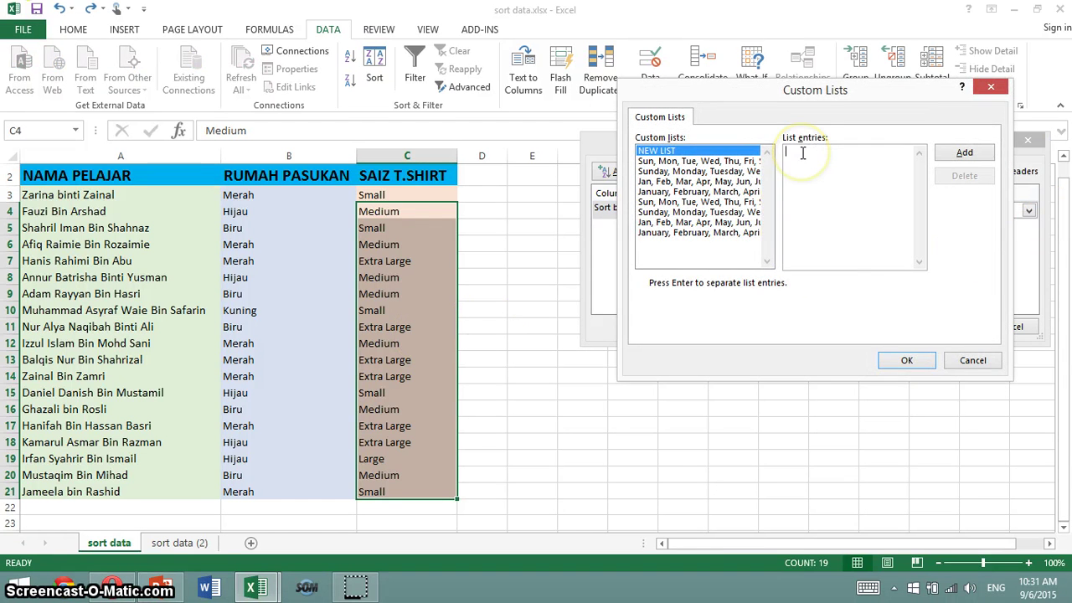
# Step: Add the custom list small, medium, large, extra large and use it as the sort order
pyautogui.click(802, 154)
pyautogui.write('ll')
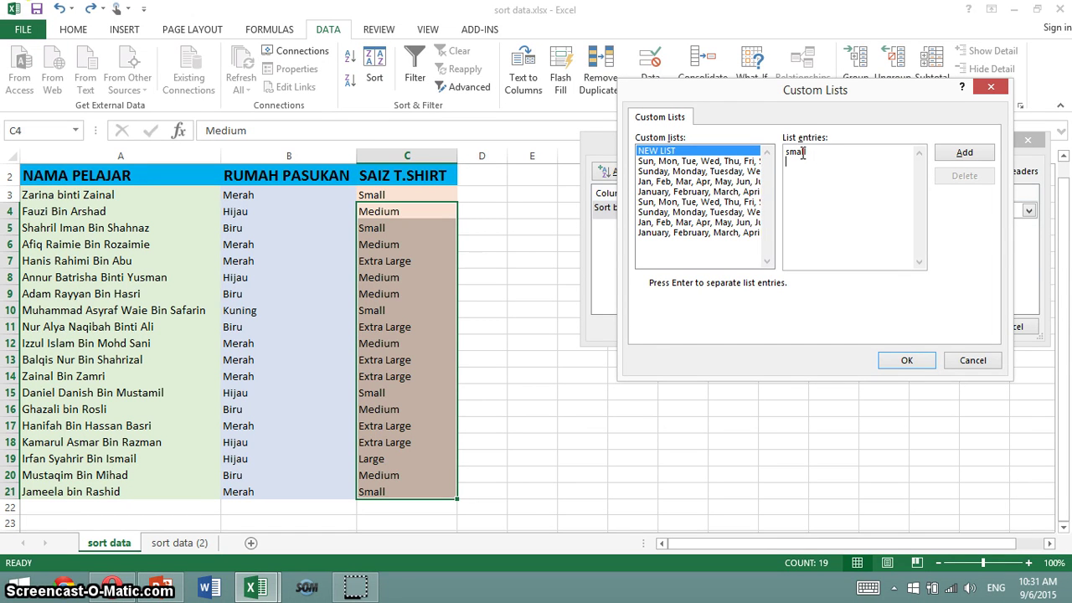
pyautogui.press('Return')
pyautogui.write('ra large')
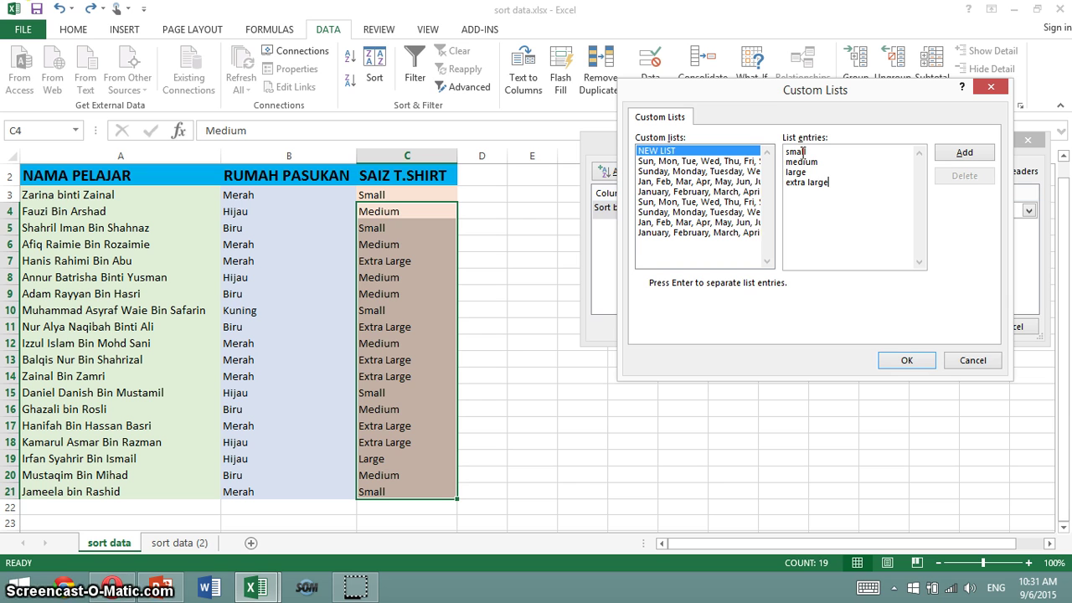
pyautogui.click(964, 151)
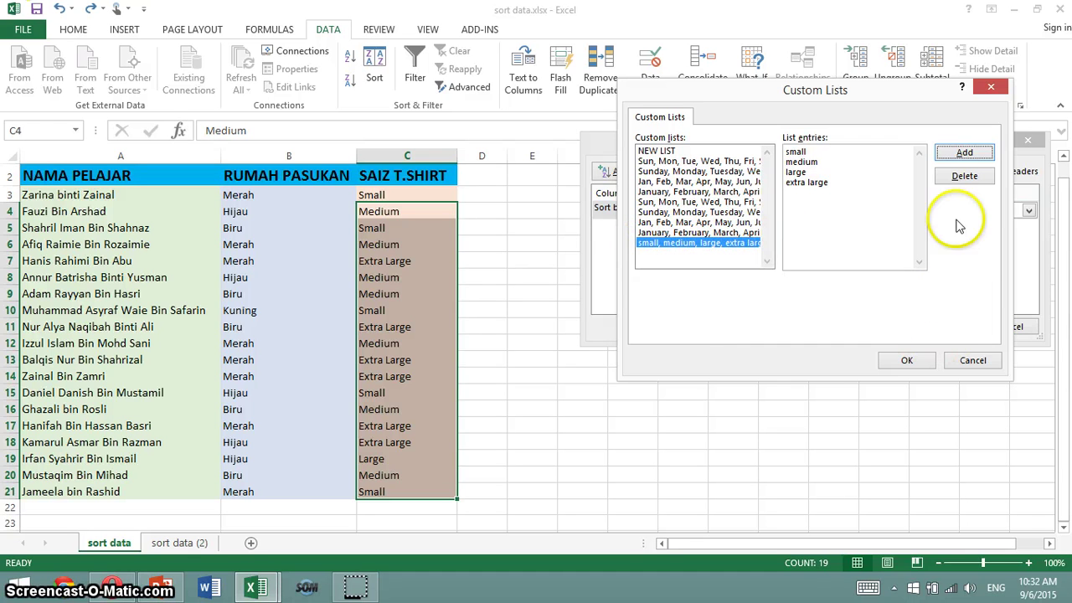
pyautogui.click(916, 362)
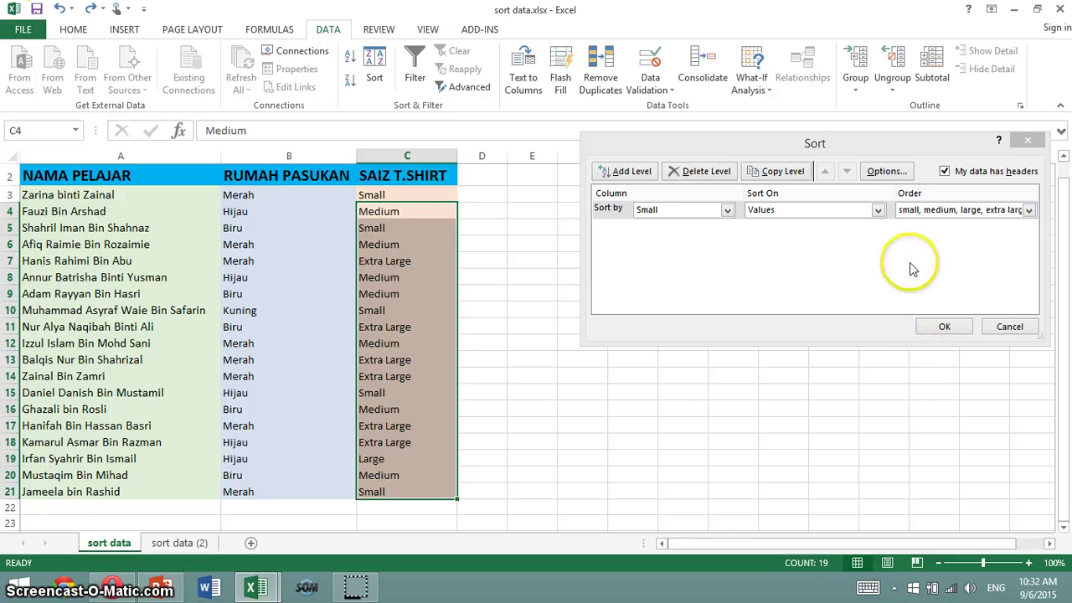
# Step: Apply the Small-to-Extra Large custom sort, then switch to the 'sort data (2)' sheet
pyautogui.click(944, 327)
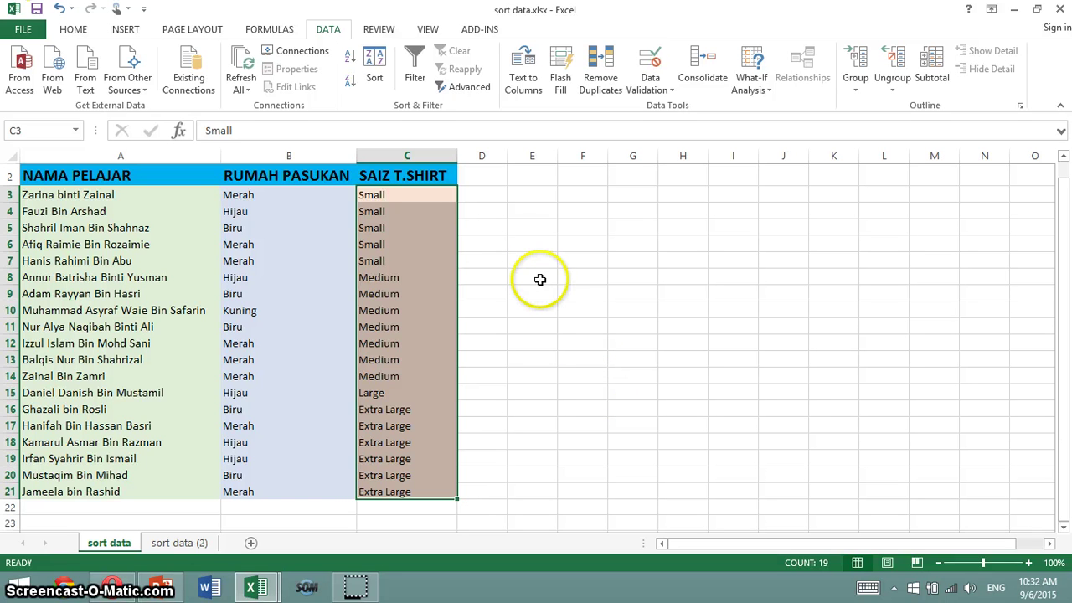
pyautogui.click(191, 548)
# Step: Select the BAYARAN (RM25) payment values D3:D21 and start a Data sort, expanding the selection
pyautogui.click(525, 189)
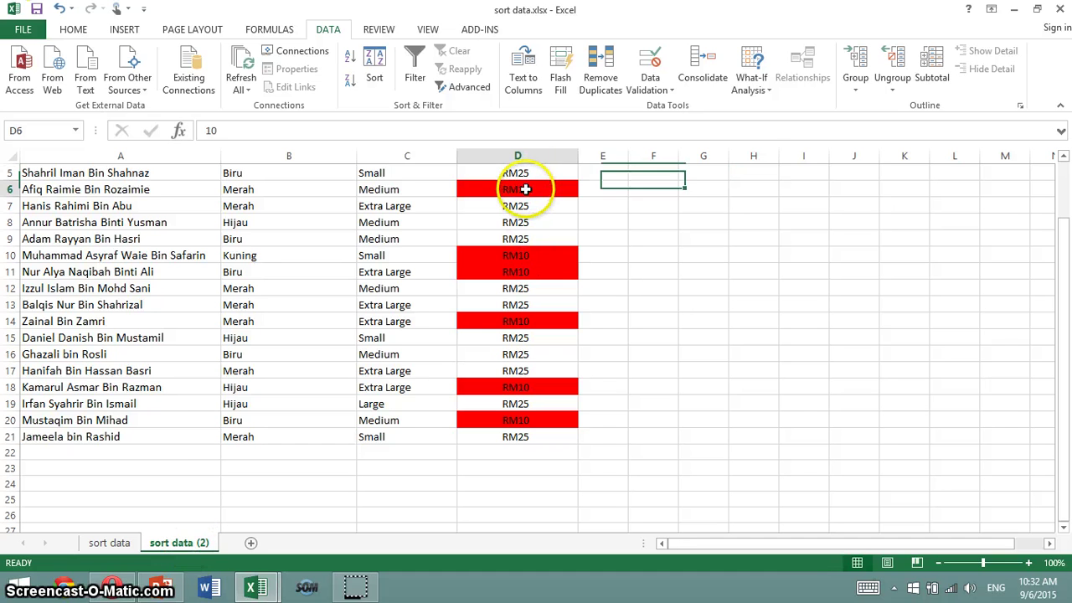
pyautogui.click(522, 271)
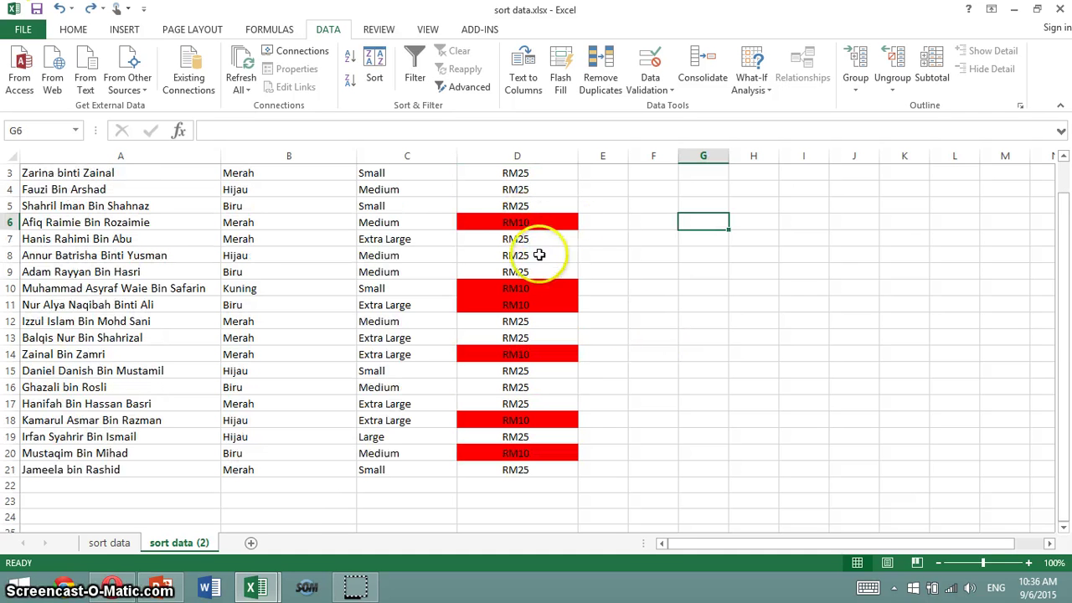
pyautogui.moveTo(1062, 312); pyautogui.dragTo(1062, 280)
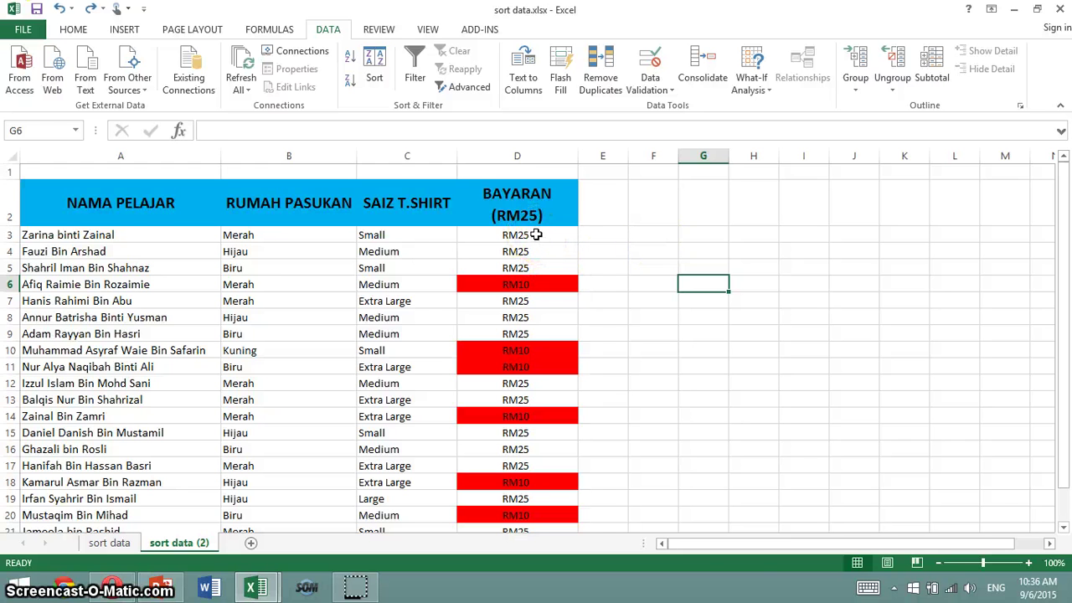
pyautogui.moveTo(527, 236); pyautogui.dragTo(564, 529)
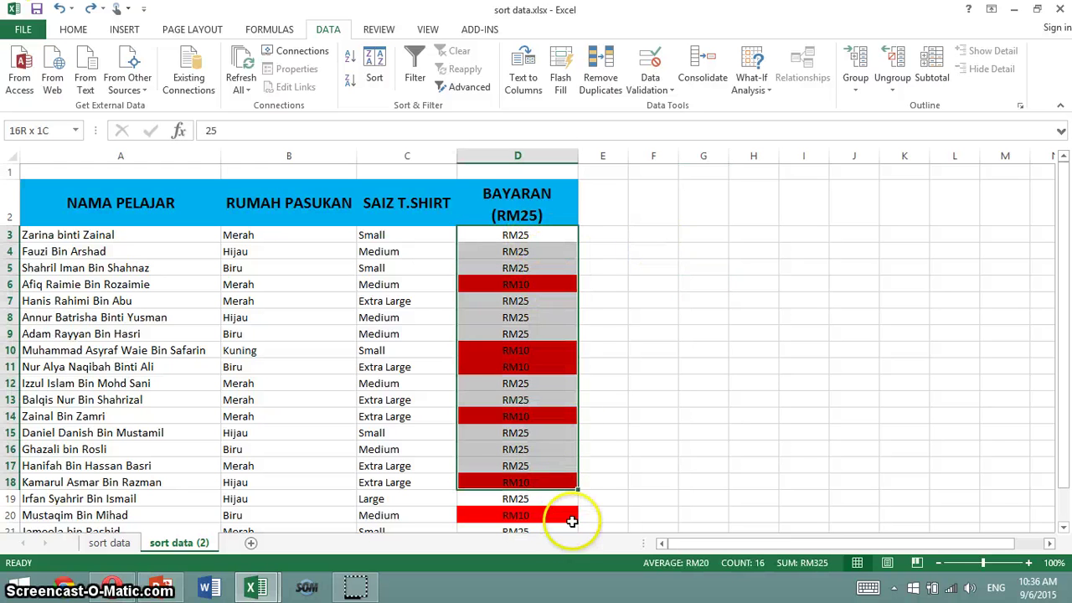
pyautogui.moveTo(1060, 251); pyautogui.dragTo(1060, 267)
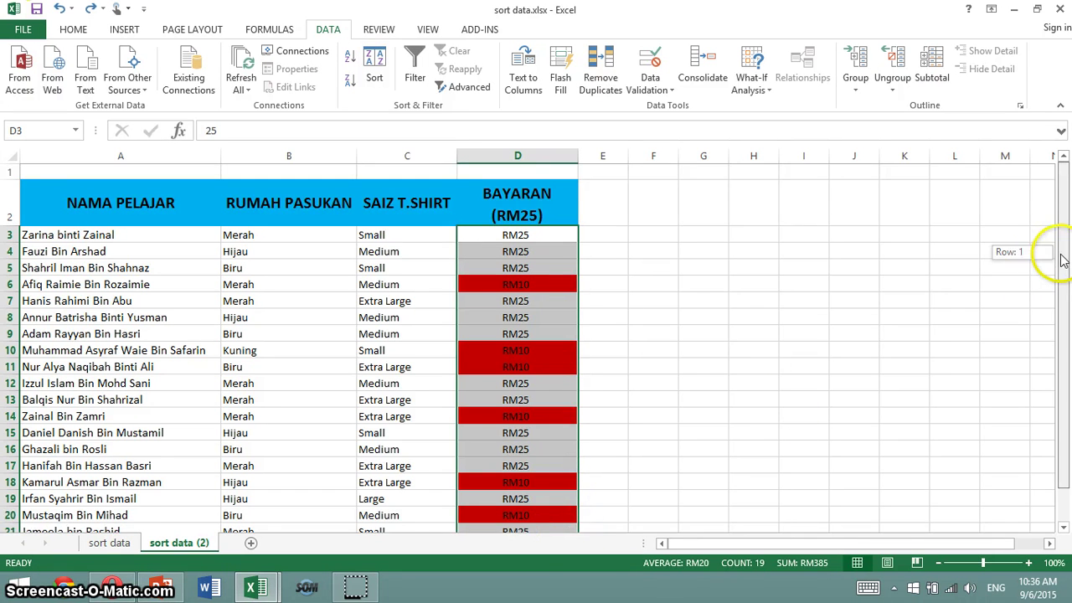
pyautogui.click(371, 90)
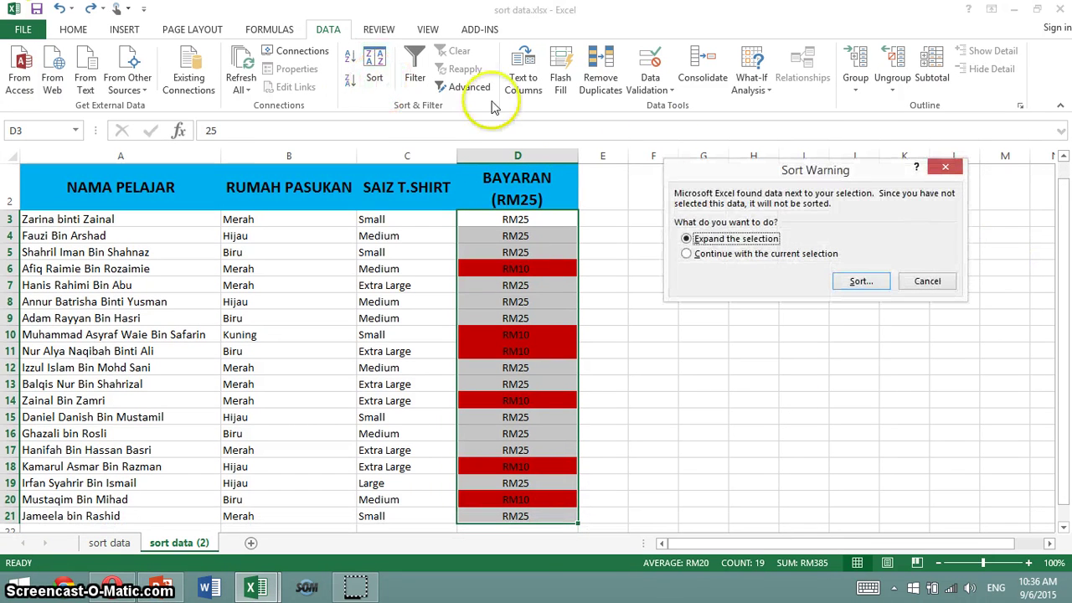
# Step: Sort the whole table by BAYARAN (RM25) on Cell Color with red On Top
pyautogui.click(861, 281)
pyautogui.click(725, 210)
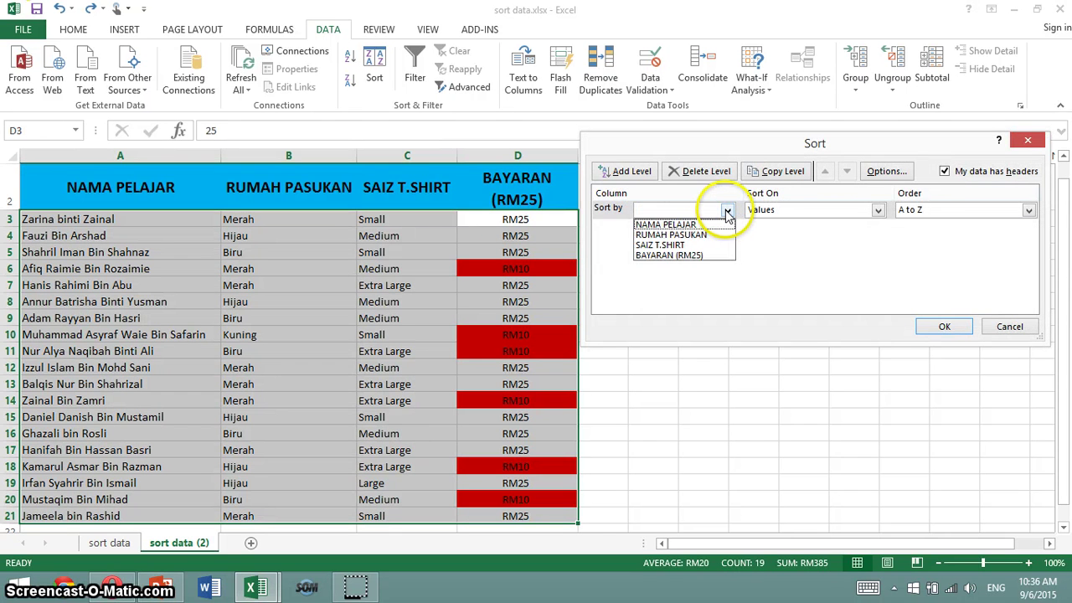
pyautogui.click(690, 256)
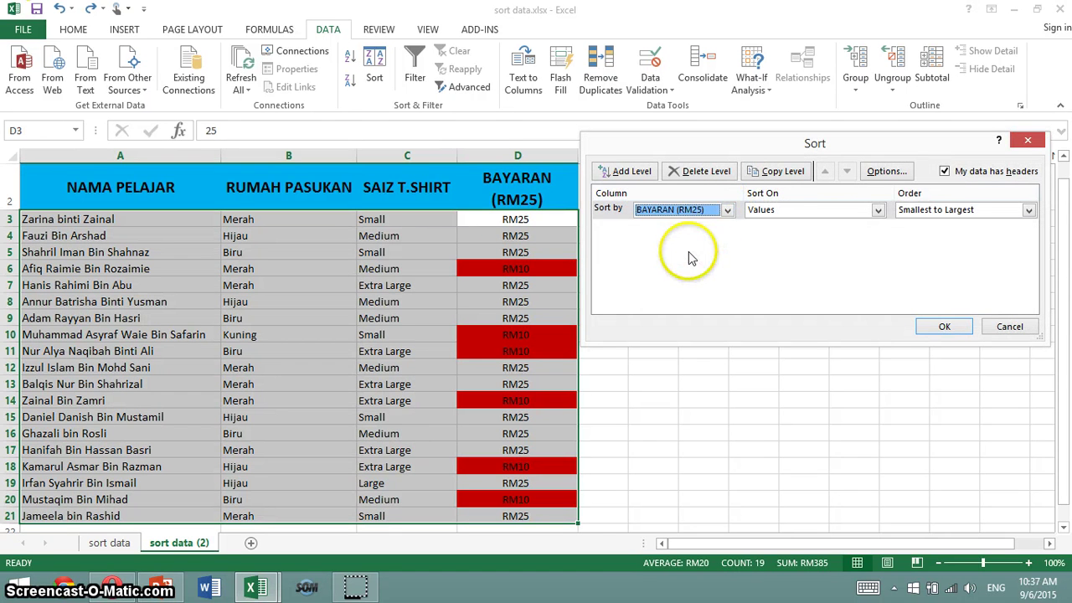
pyautogui.click(878, 210)
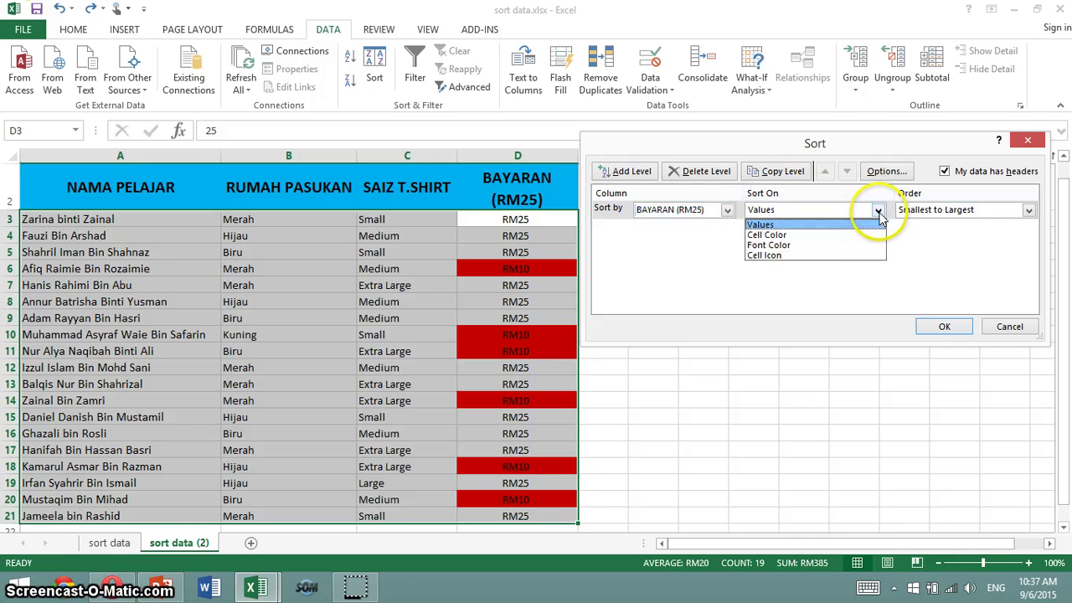
pyautogui.click(833, 236)
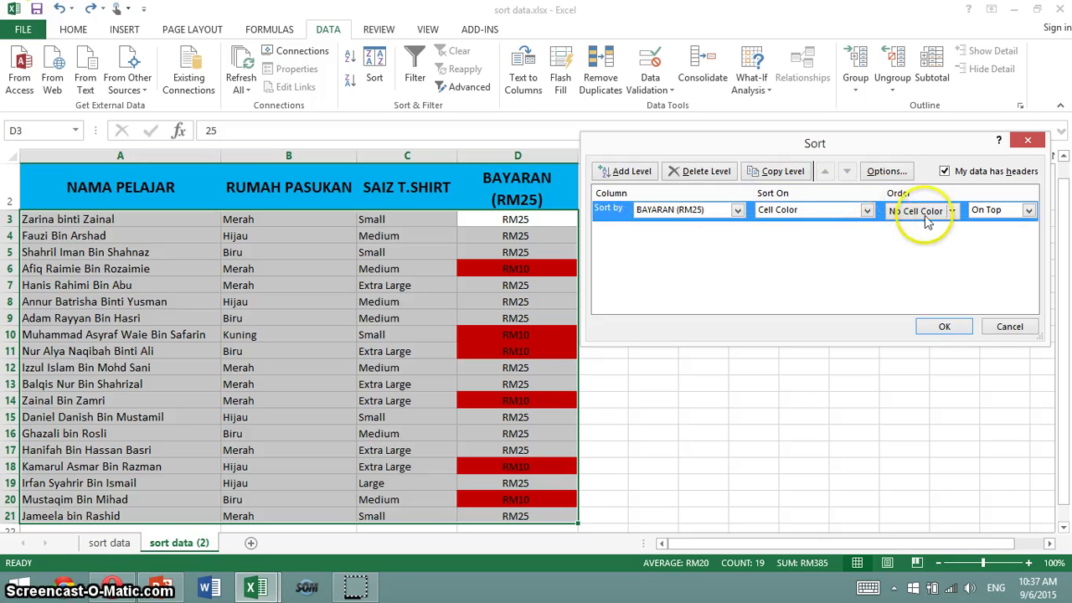
pyautogui.click(954, 211)
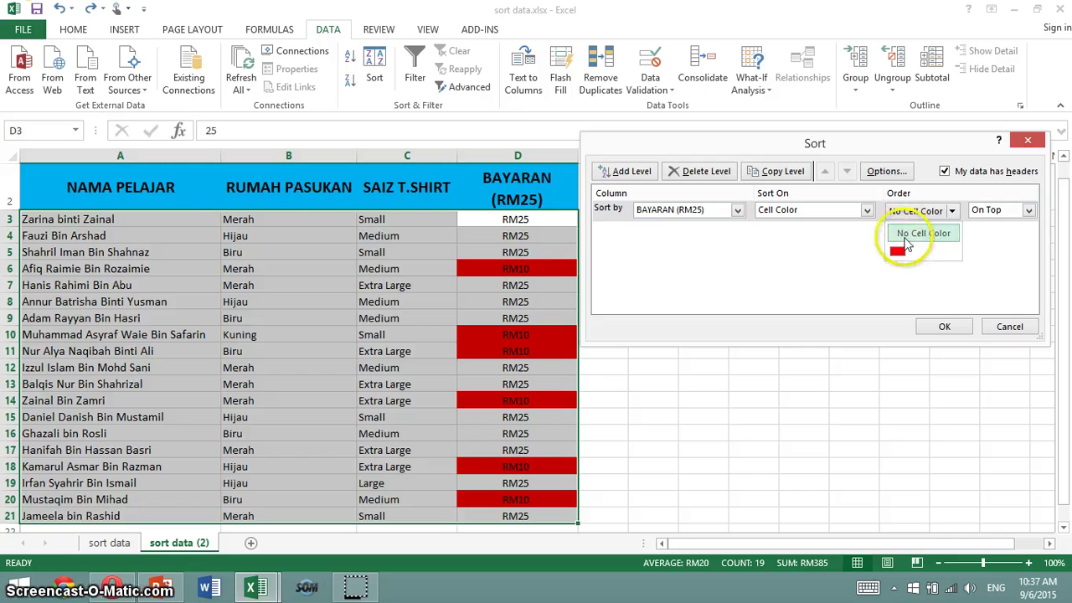
pyautogui.click(899, 252)
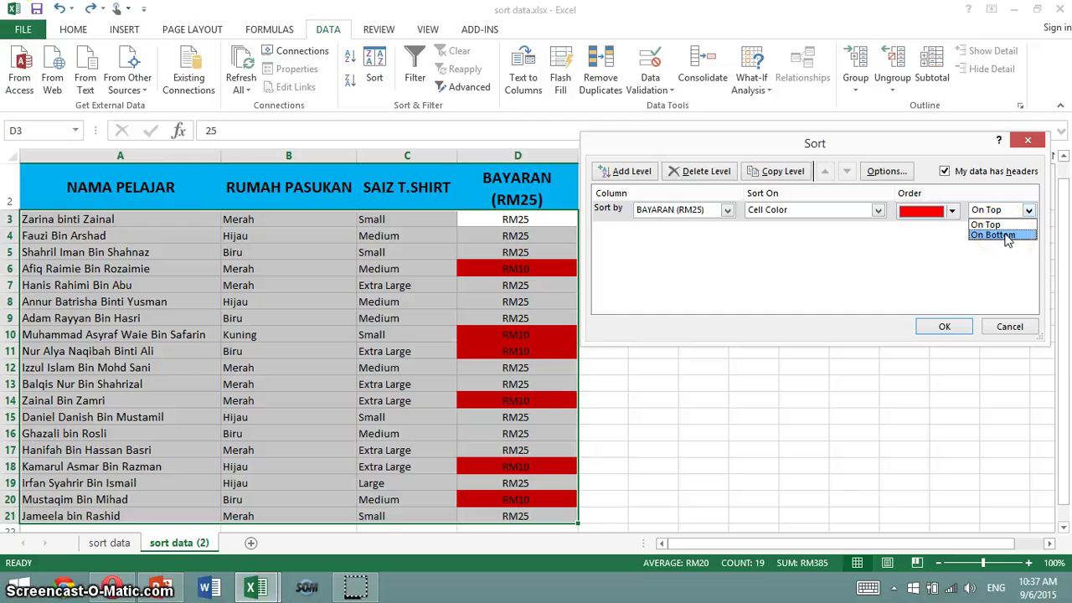
pyautogui.click(988, 213)
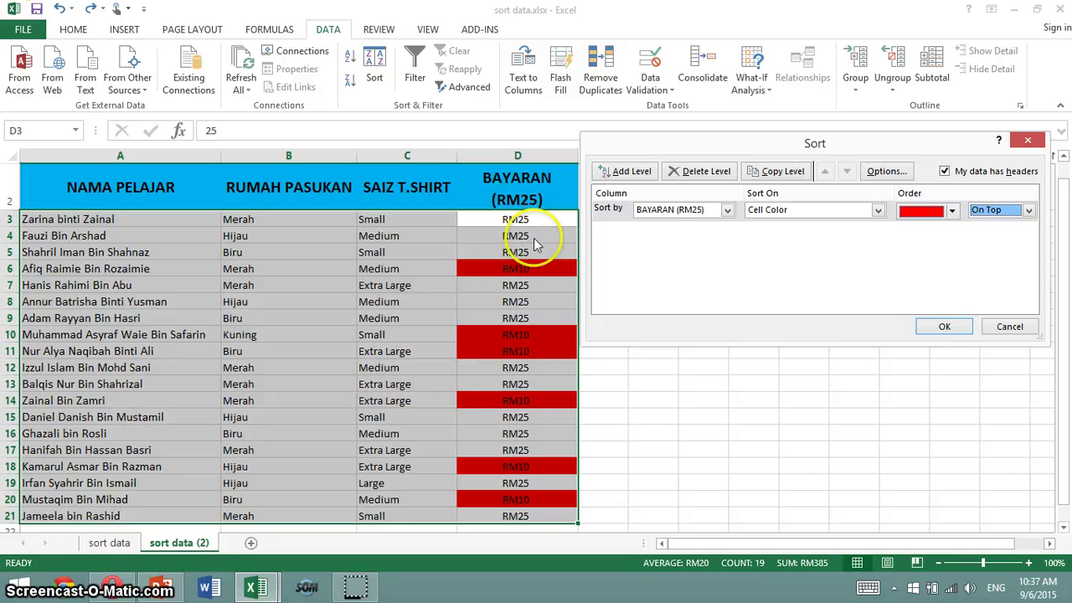
pyautogui.click(941, 325)
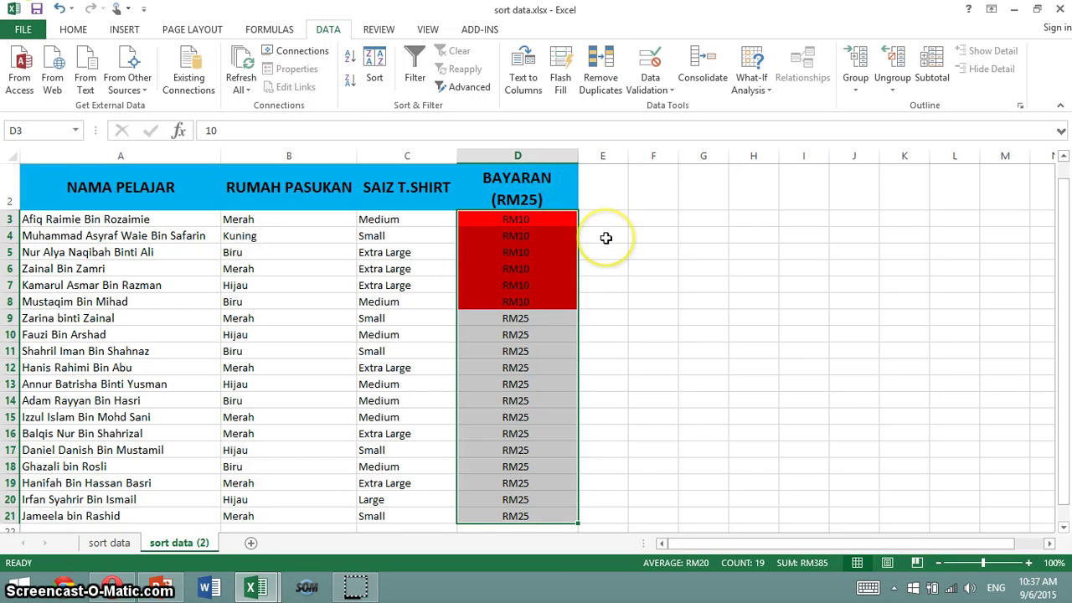
# Step: Clear the column D selection and return to the 'sort data' sheet's size-sorted table
pyautogui.click(606, 238)
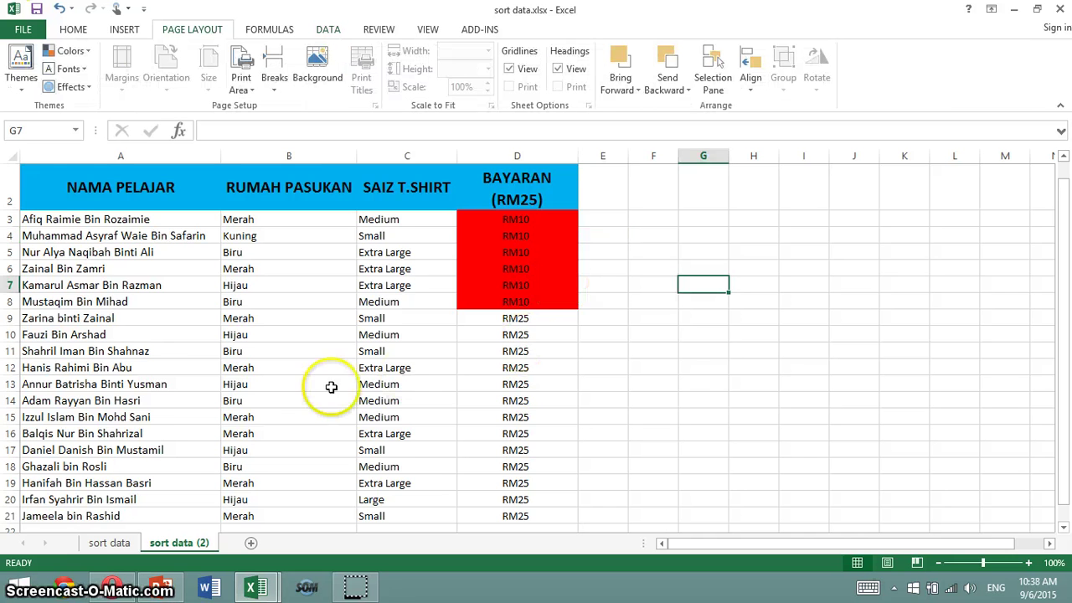
pyautogui.click(108, 542)
pyautogui.click(172, 542)
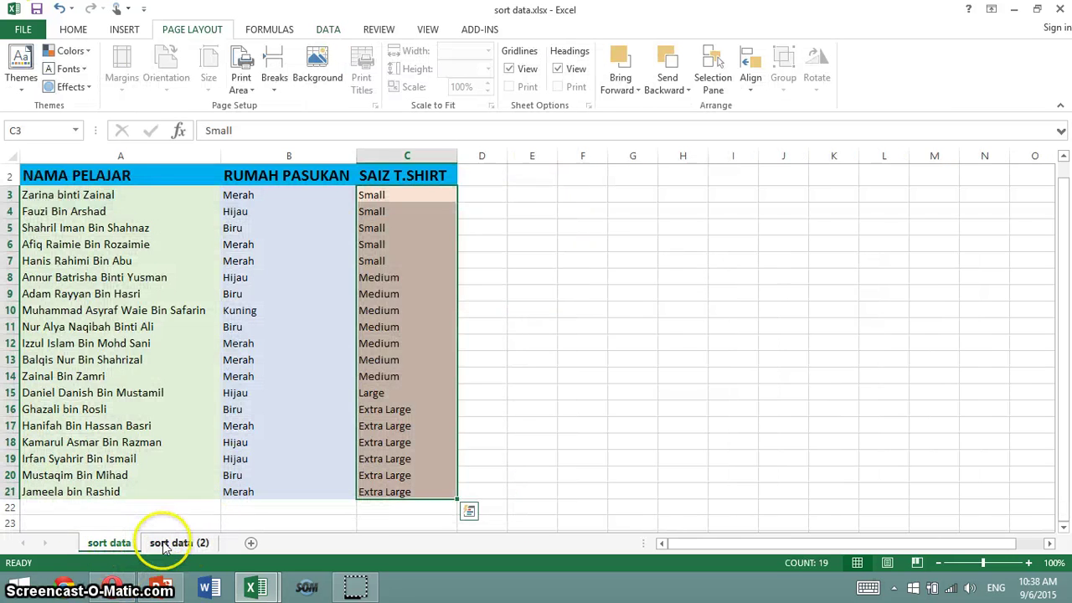
pyautogui.click(109, 542)
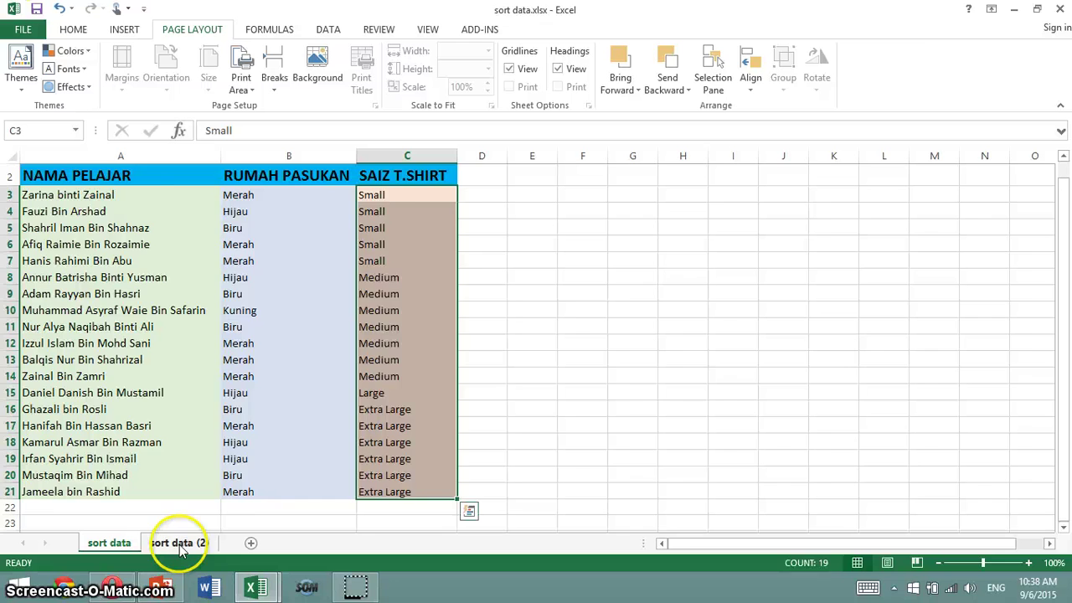